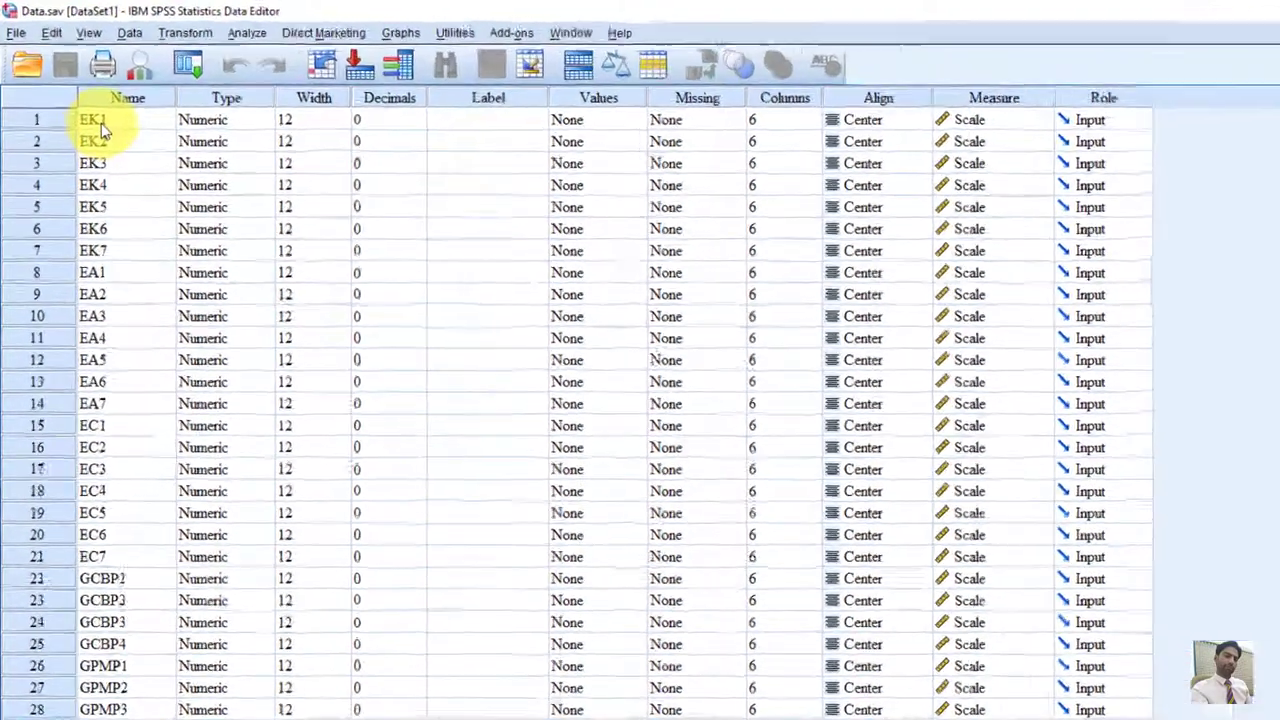
# Examine the variable list, going through the EK, EA and EC item groups and the remaining variables.
pyautogui.click(165, 390)
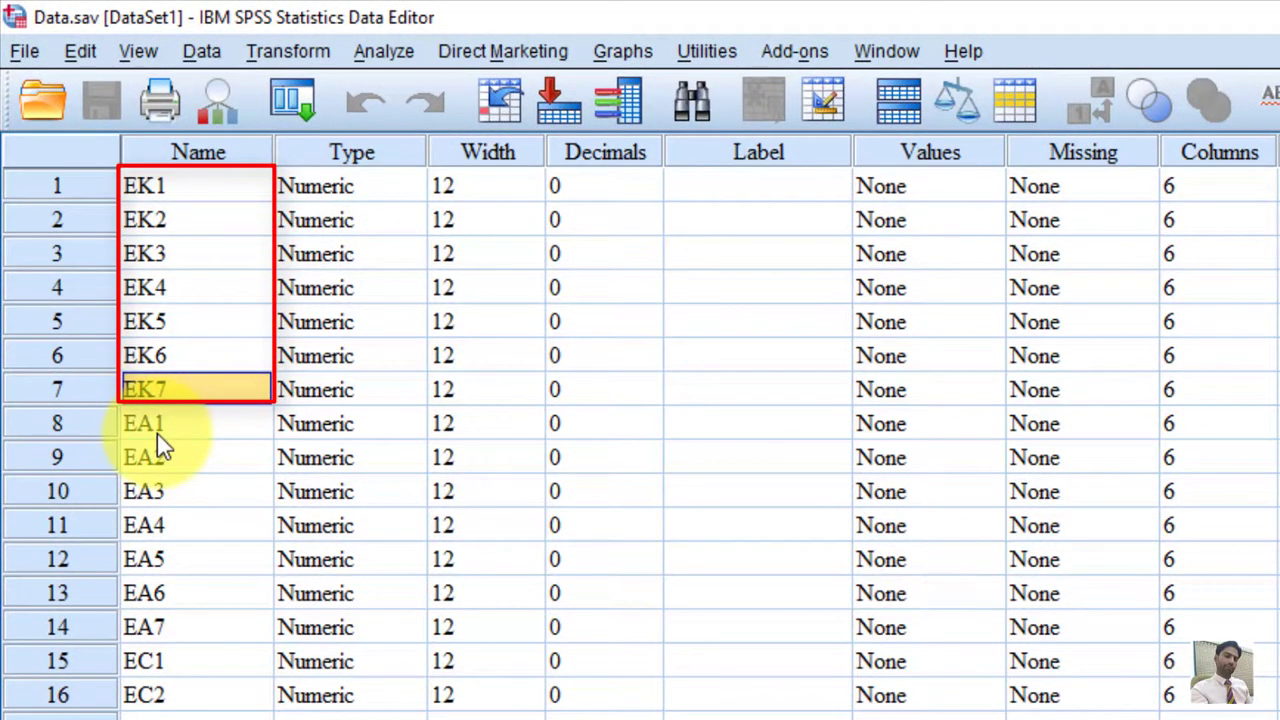
pyautogui.click(157, 433)
pyautogui.click(165, 628)
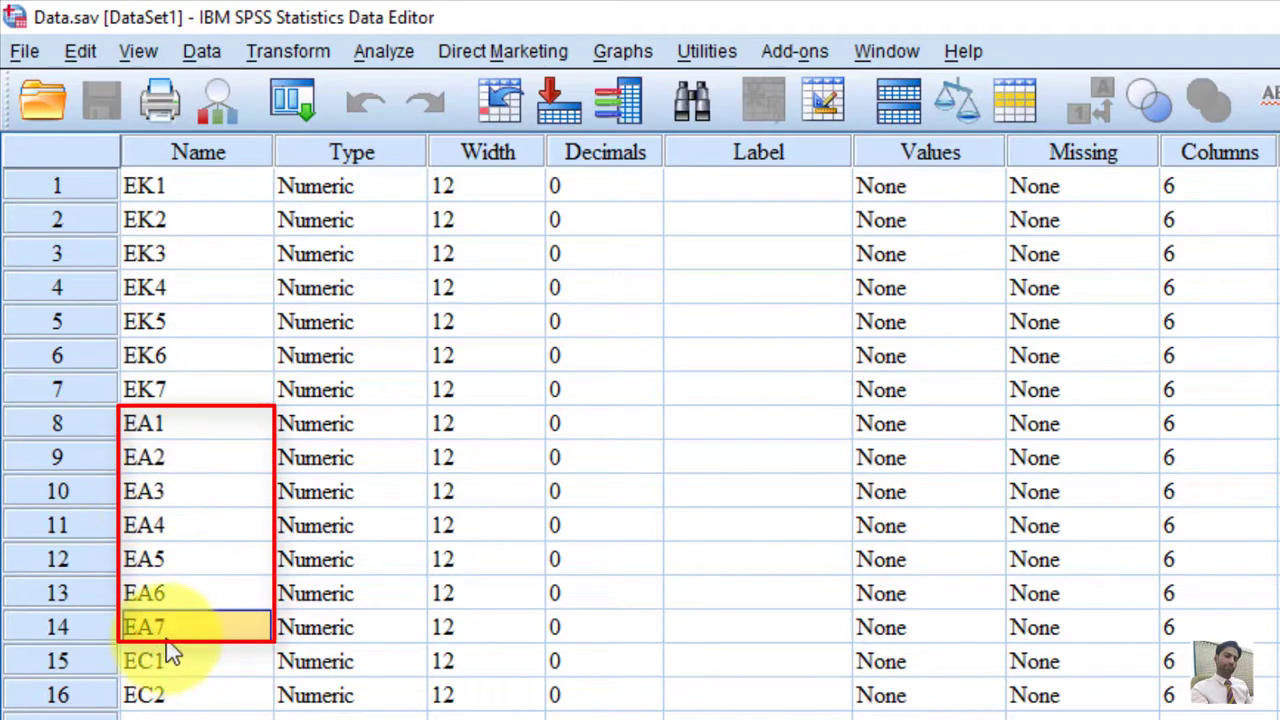
pyautogui.click(150, 661)
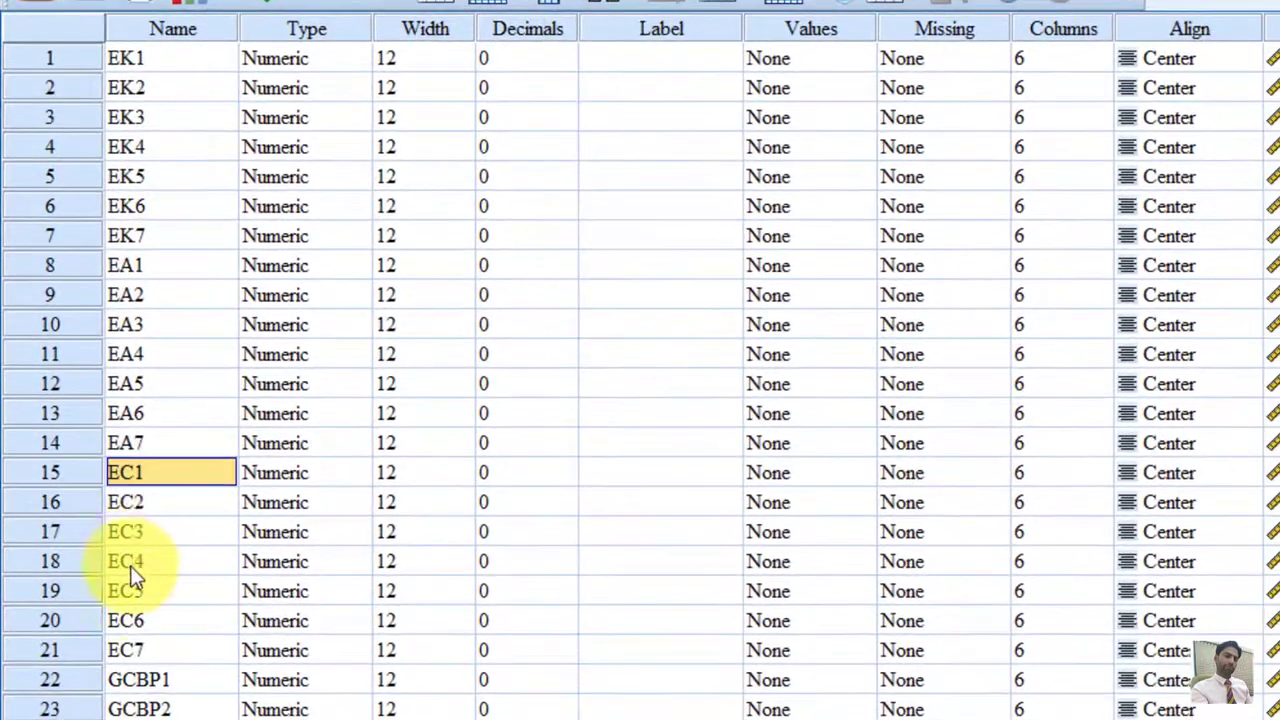
pyautogui.click(145, 652)
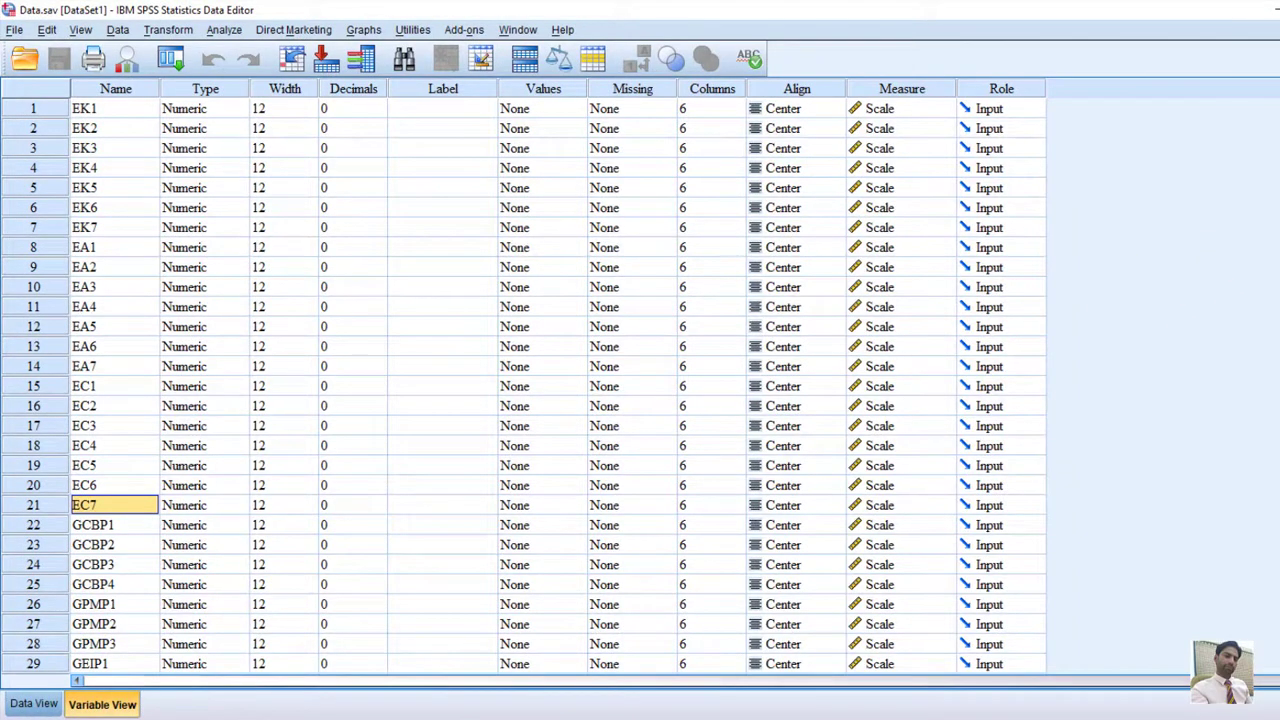
pyautogui.scroll(-10, 524, 387)
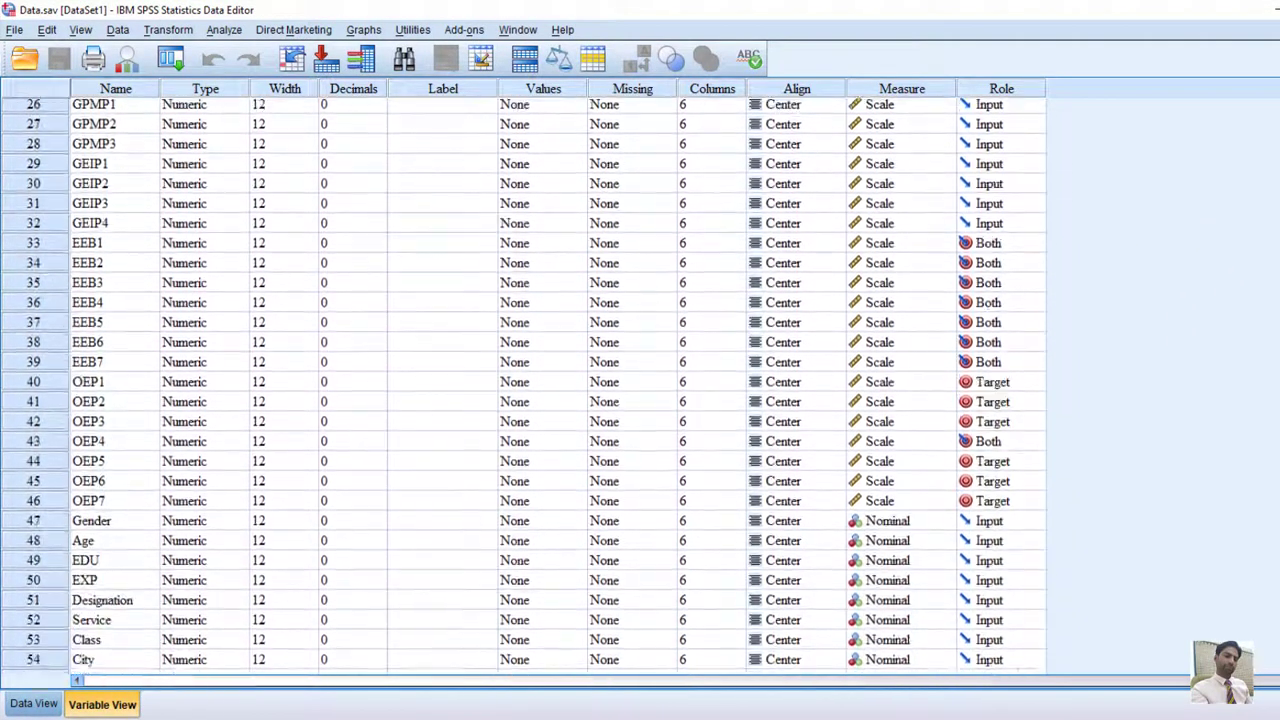
pyautogui.scroll(10, 548, 207)
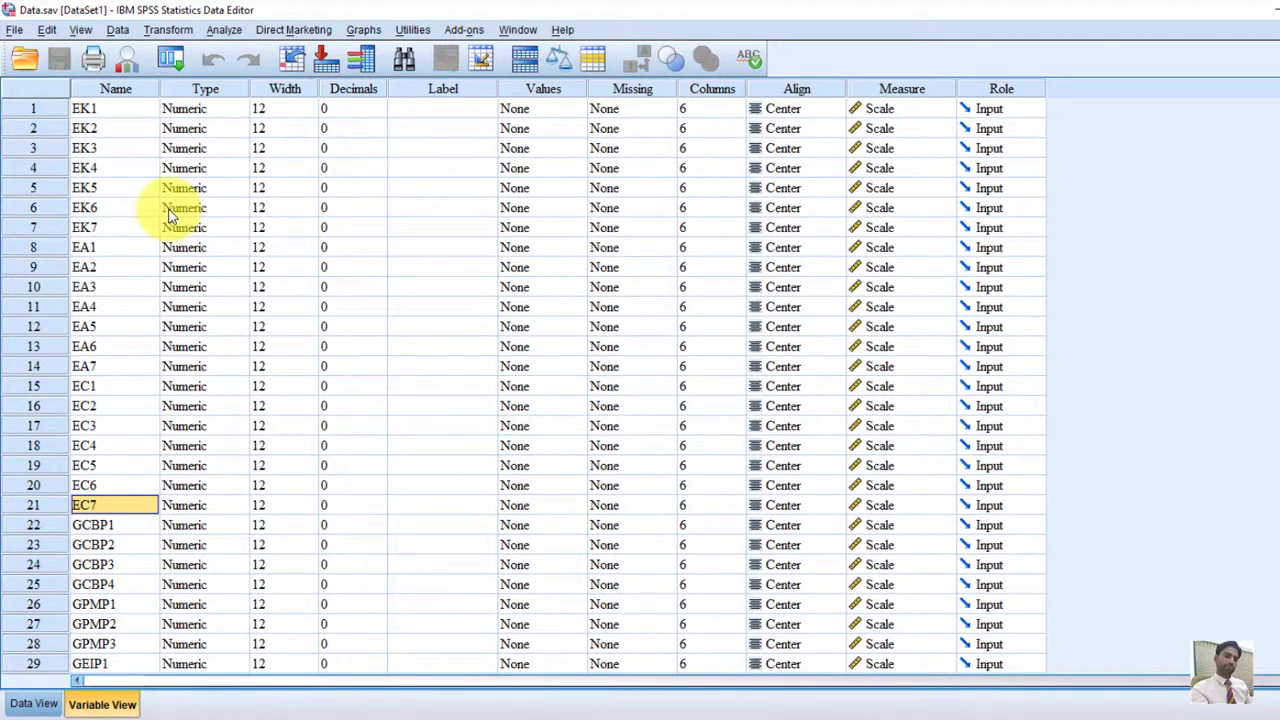
pyautogui.click(85, 110)
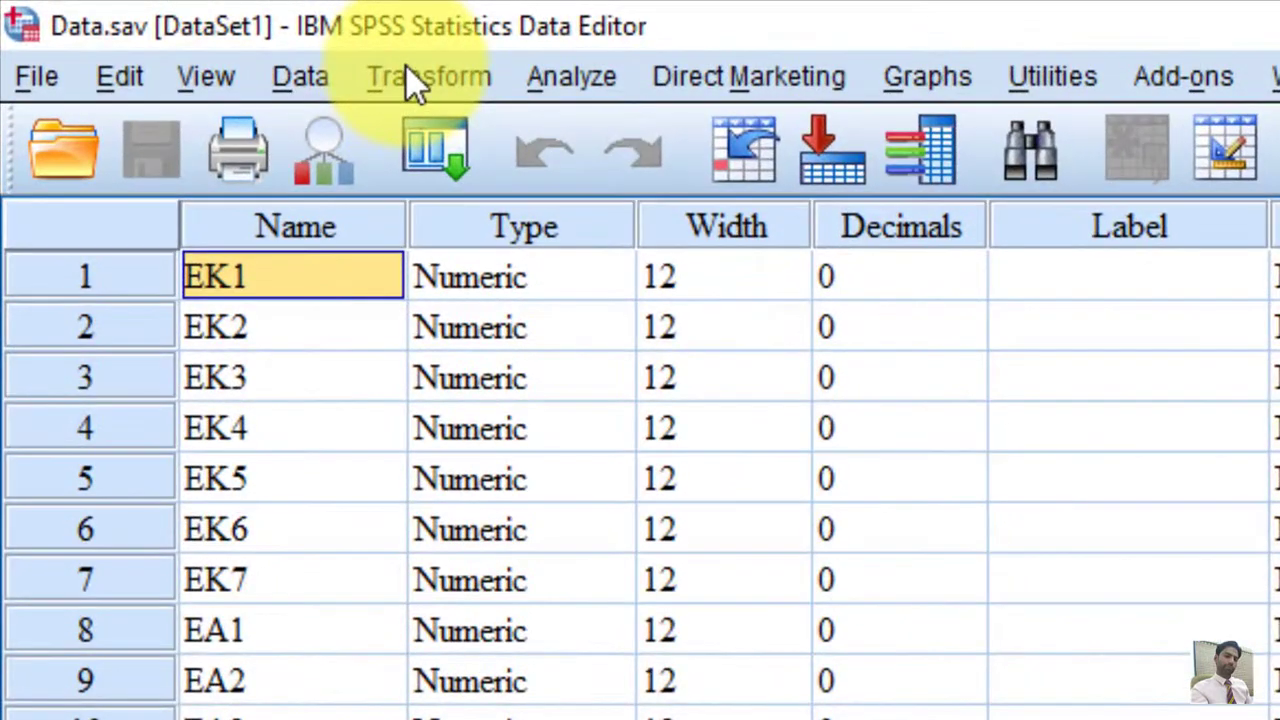
# Start a Compute Variable operation and name the target variable EK.
pyautogui.click(407, 68)
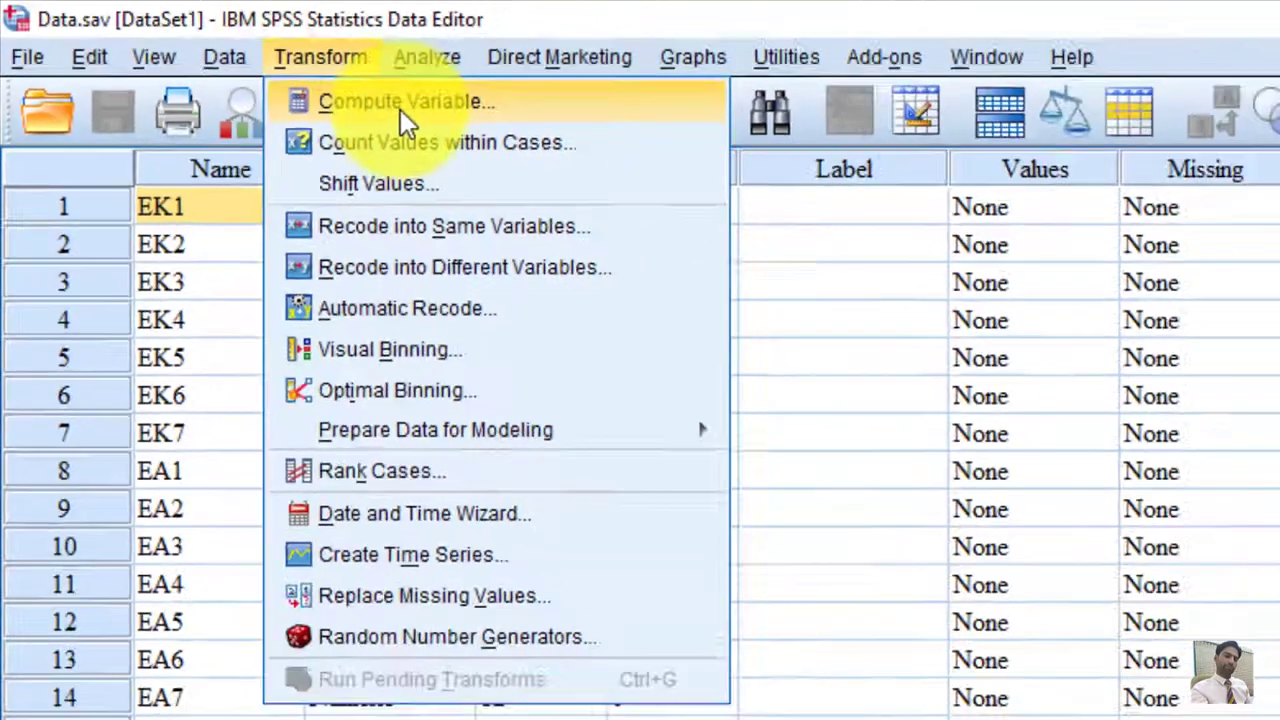
pyautogui.click(405, 105)
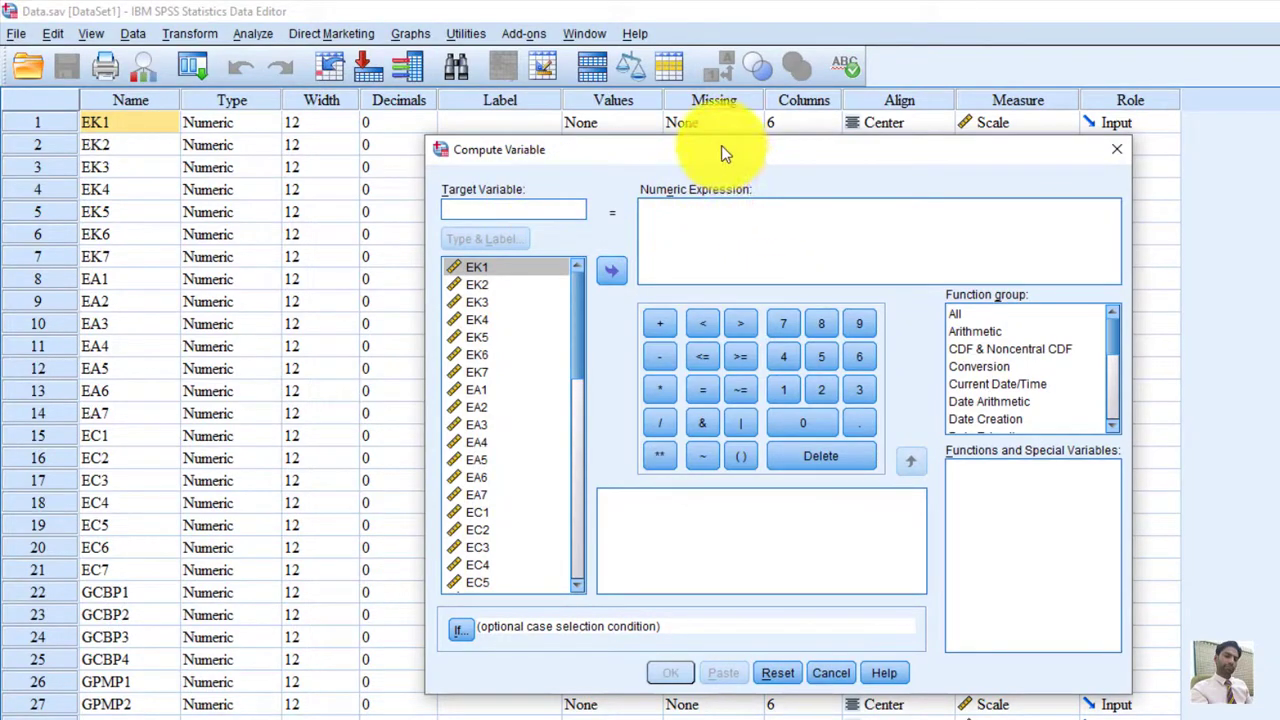
pyautogui.moveTo(721, 145); pyautogui.dragTo(608, 197)
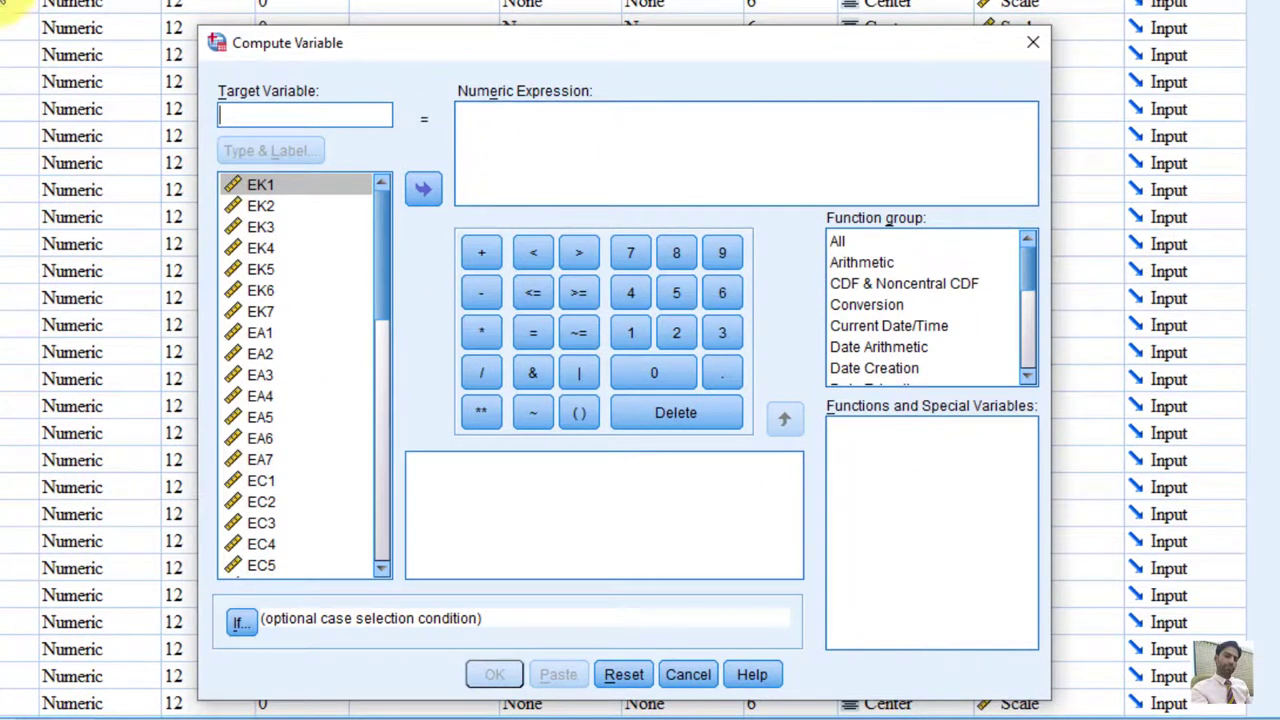
pyautogui.click(229, 125)
pyautogui.write('EK')
pyautogui.press('Tab')
pyautogui.click(263, 113)
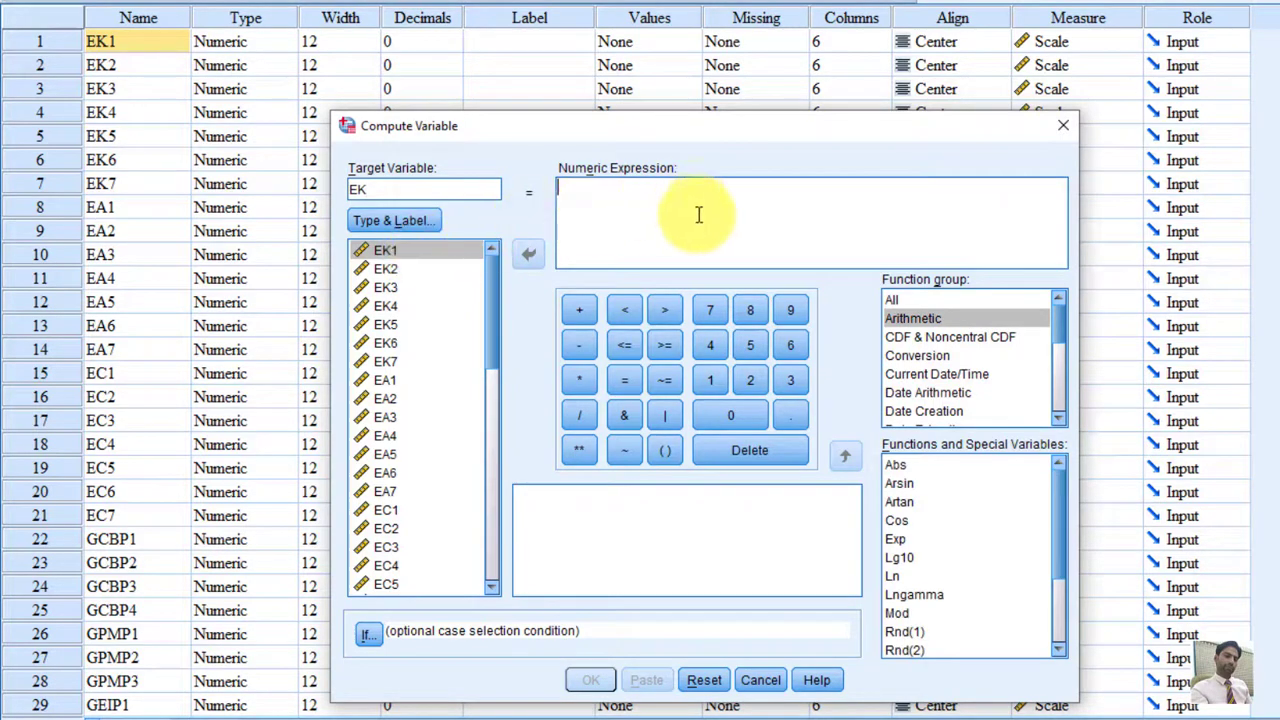
# Begin the numeric expression with a parenthesised sum of EK1, EK2 and EK3.
pyautogui.click(667, 451)
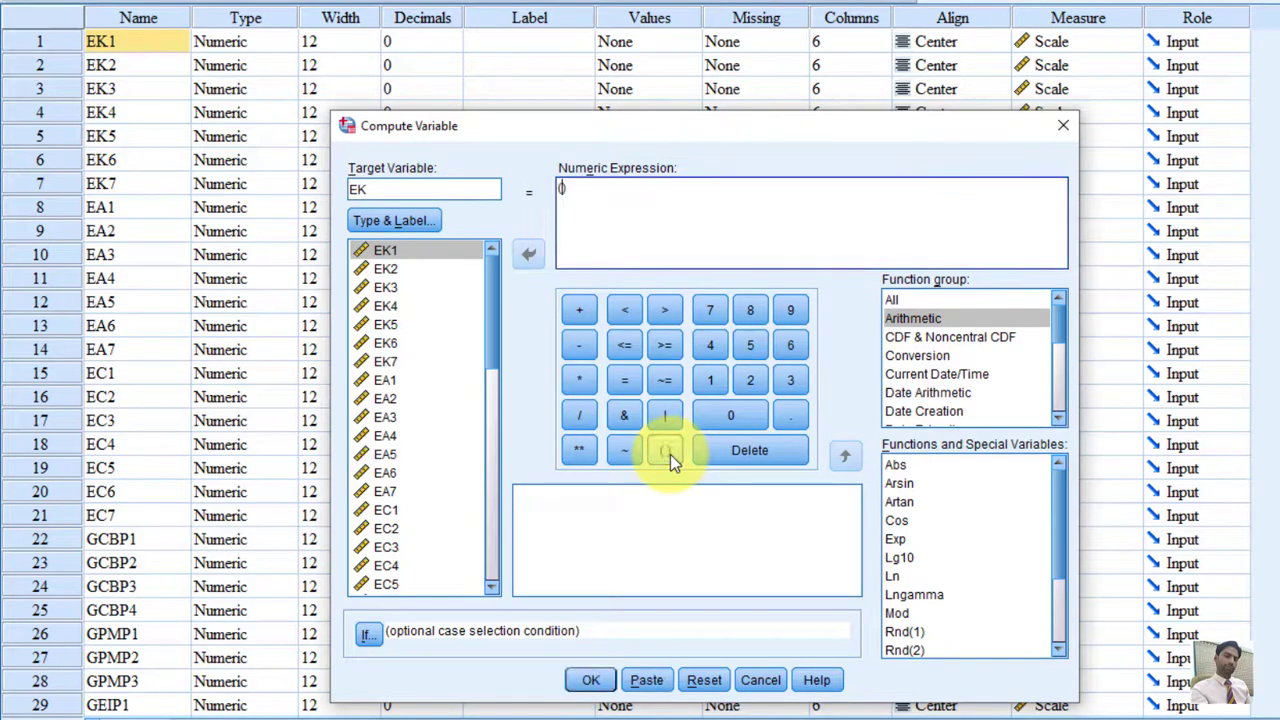
pyautogui.click(532, 254)
pyautogui.click(574, 308)
pyautogui.click(434, 268)
pyautogui.click(528, 257)
pyautogui.click(578, 309)
pyautogui.click(400, 287)
pyautogui.click(528, 254)
# Extend the sum inside the parentheses with EK4, EK5, EK6 and EK7.
pyautogui.click(386, 306)
pyautogui.click(528, 254)
pyautogui.click(578, 309)
pyautogui.click(386, 324)
pyautogui.click(528, 254)
pyautogui.click(578, 309)
pyautogui.click(386, 343)
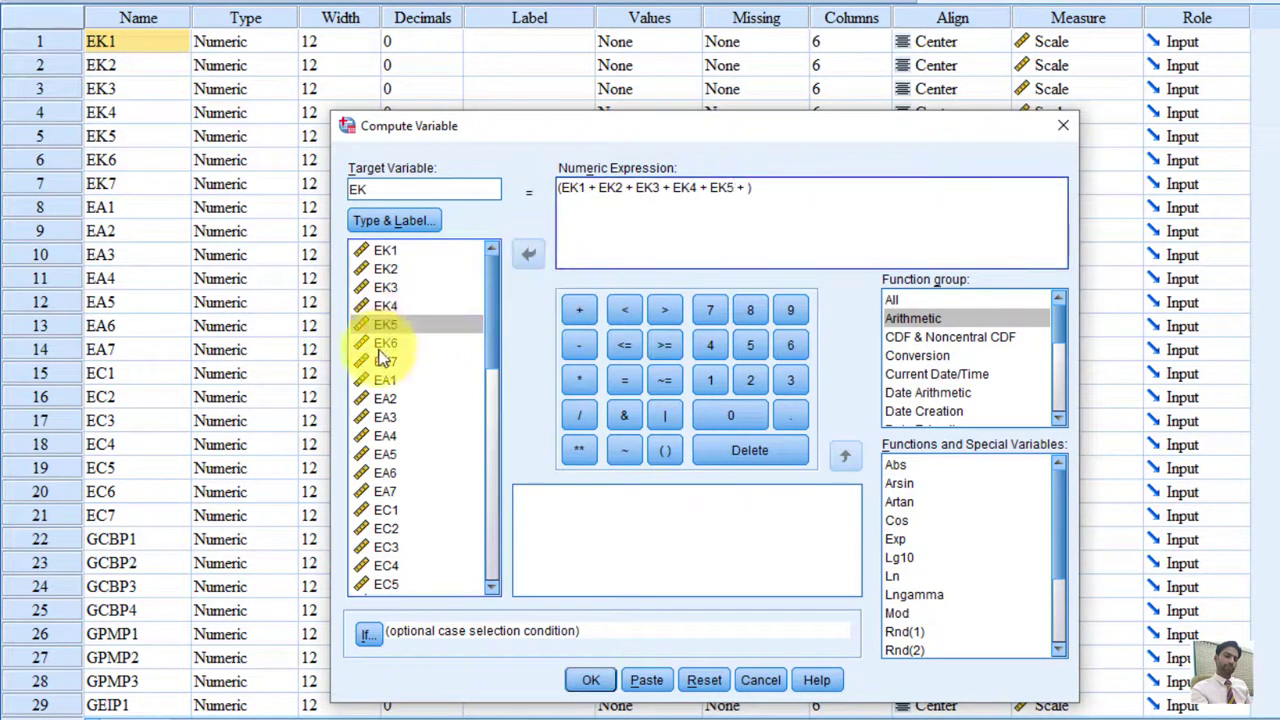
pyautogui.click(528, 254)
pyautogui.click(386, 361)
pyautogui.click(528, 254)
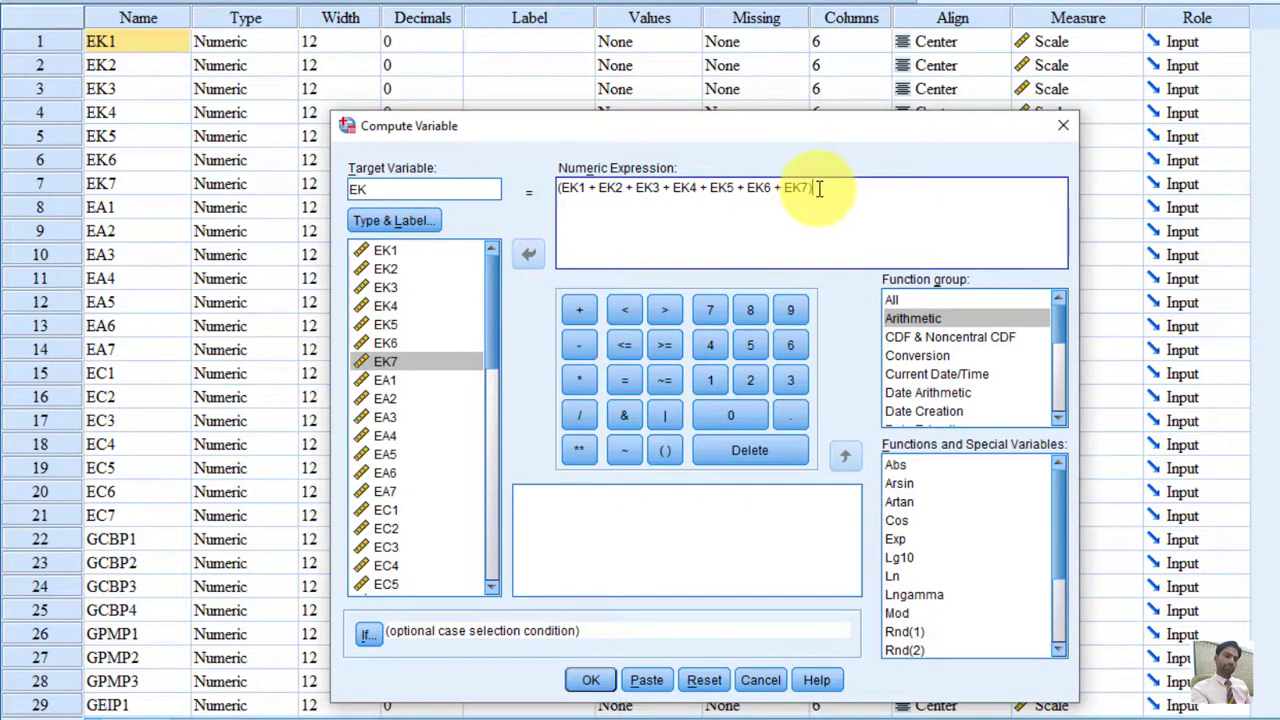
# Divide the EK sum by 7, compute the variable and return to the data editor.
pyautogui.click(580, 416)
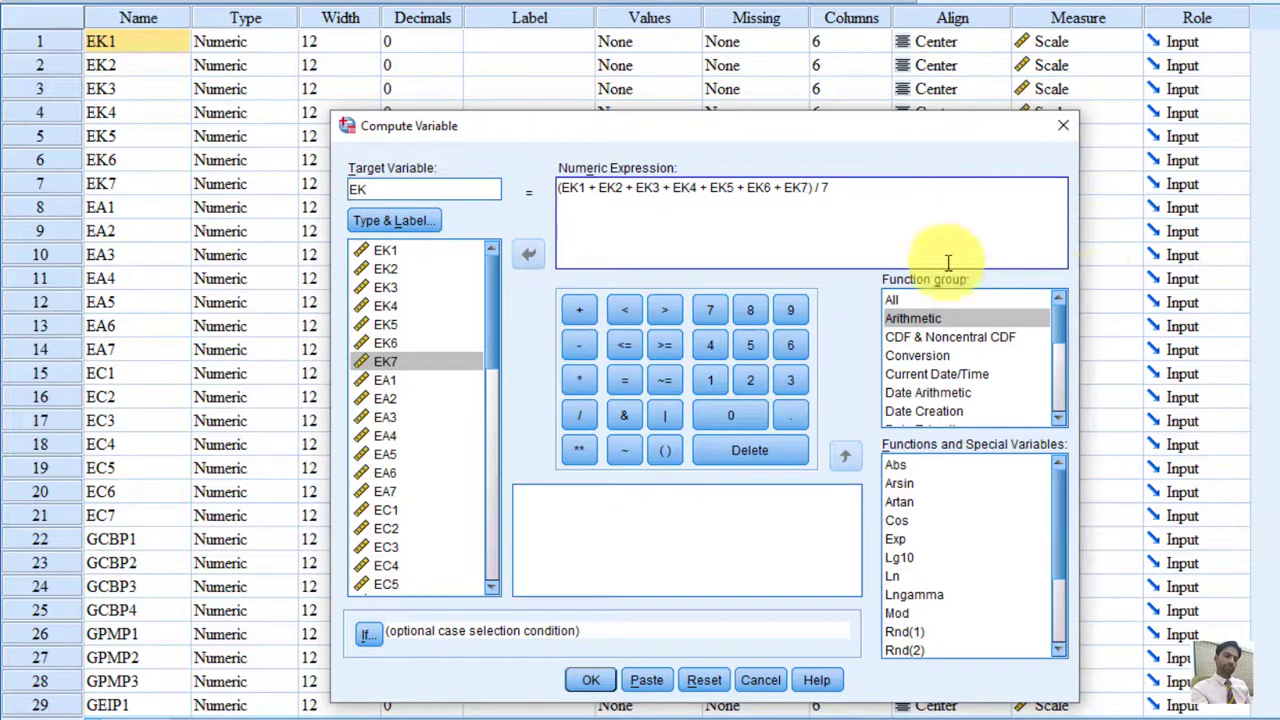
pyautogui.click(595, 680)
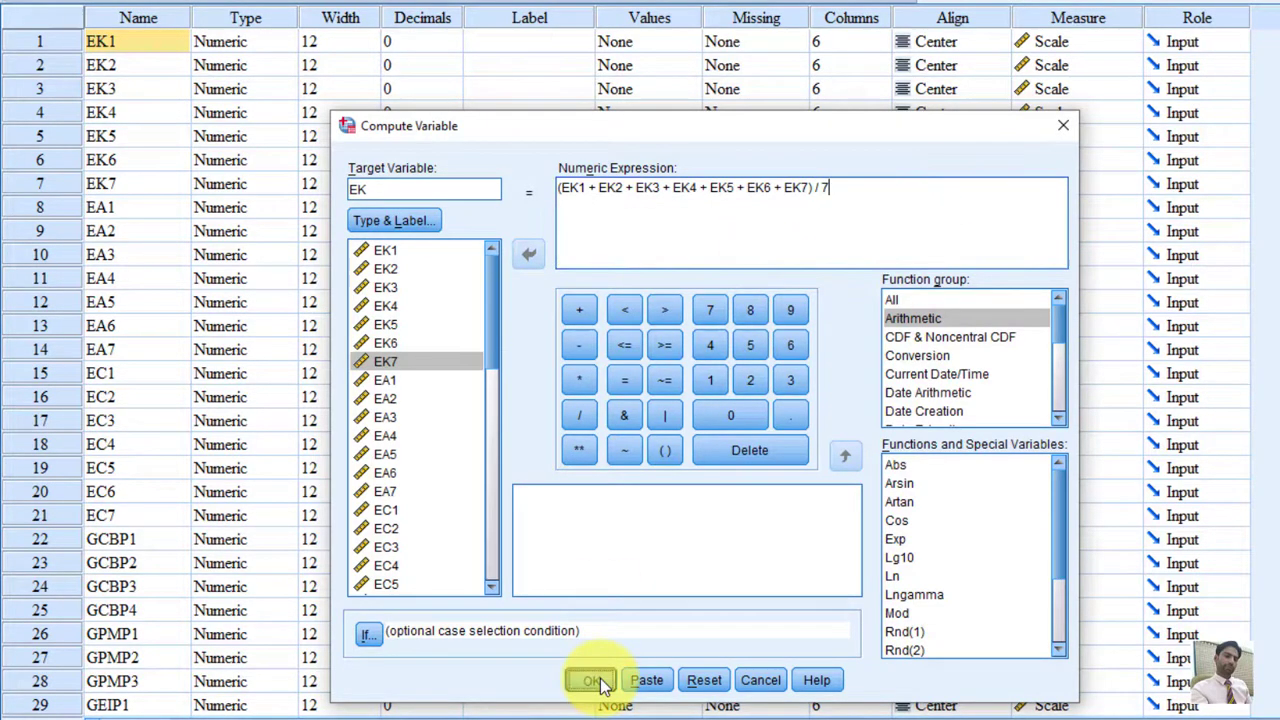
pyautogui.moveTo(600, 715)
pyautogui.click(790, 705)
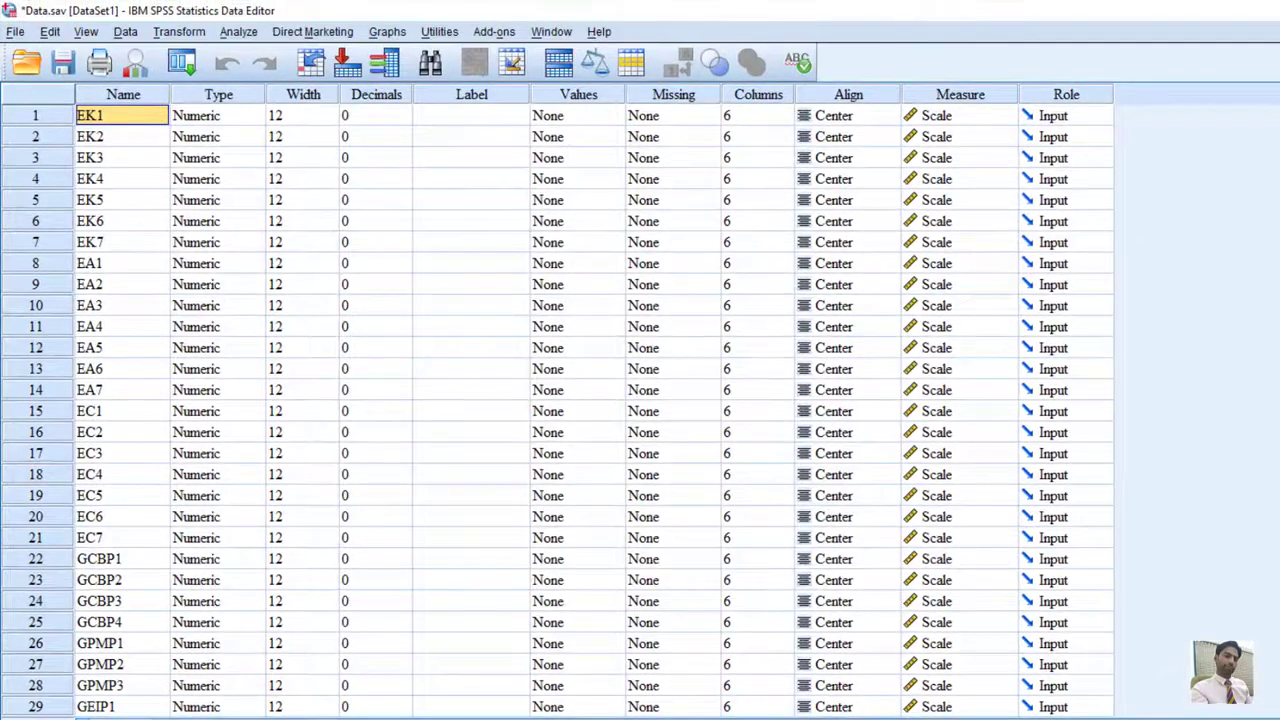
# Check the new EK variable at the end of the variable list and in the data columns.
pyautogui.scroll(-14, 80, 400)
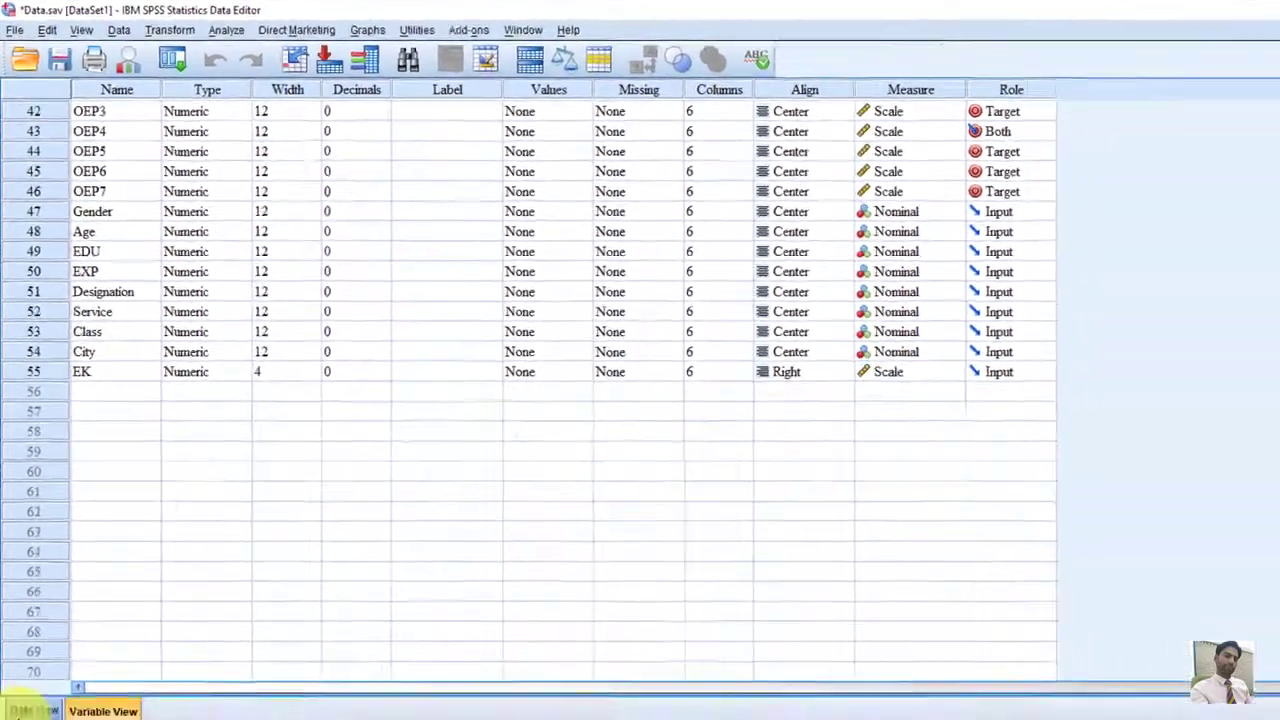
pyautogui.click(25, 710)
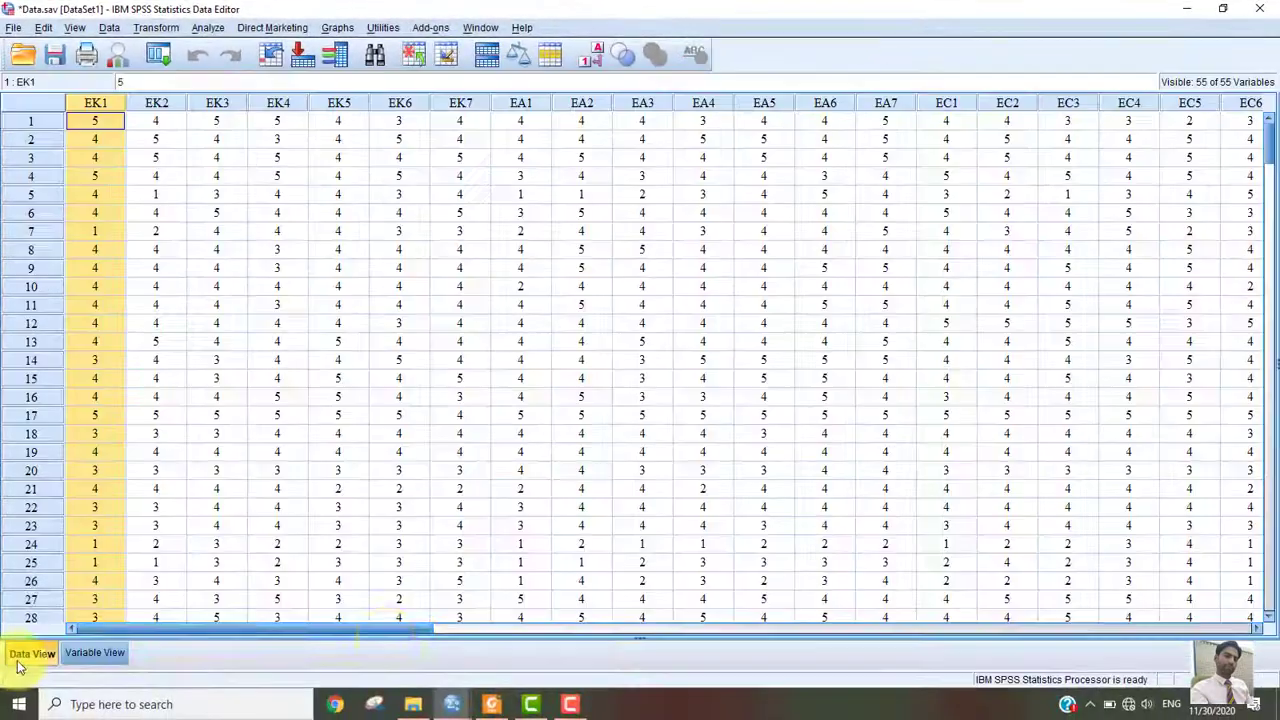
pyautogui.moveTo(260, 686); pyautogui.dragTo(788, 717)
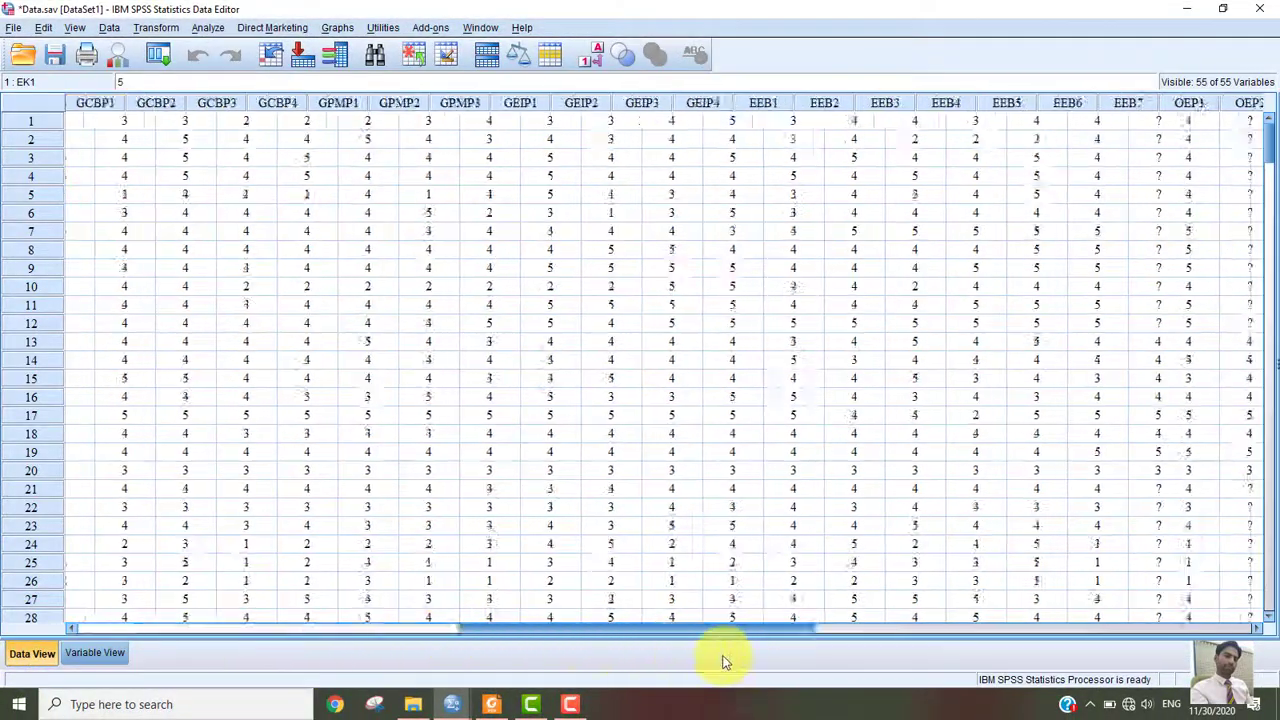
pyautogui.moveTo(725, 662); pyautogui.dragTo(971, 621)
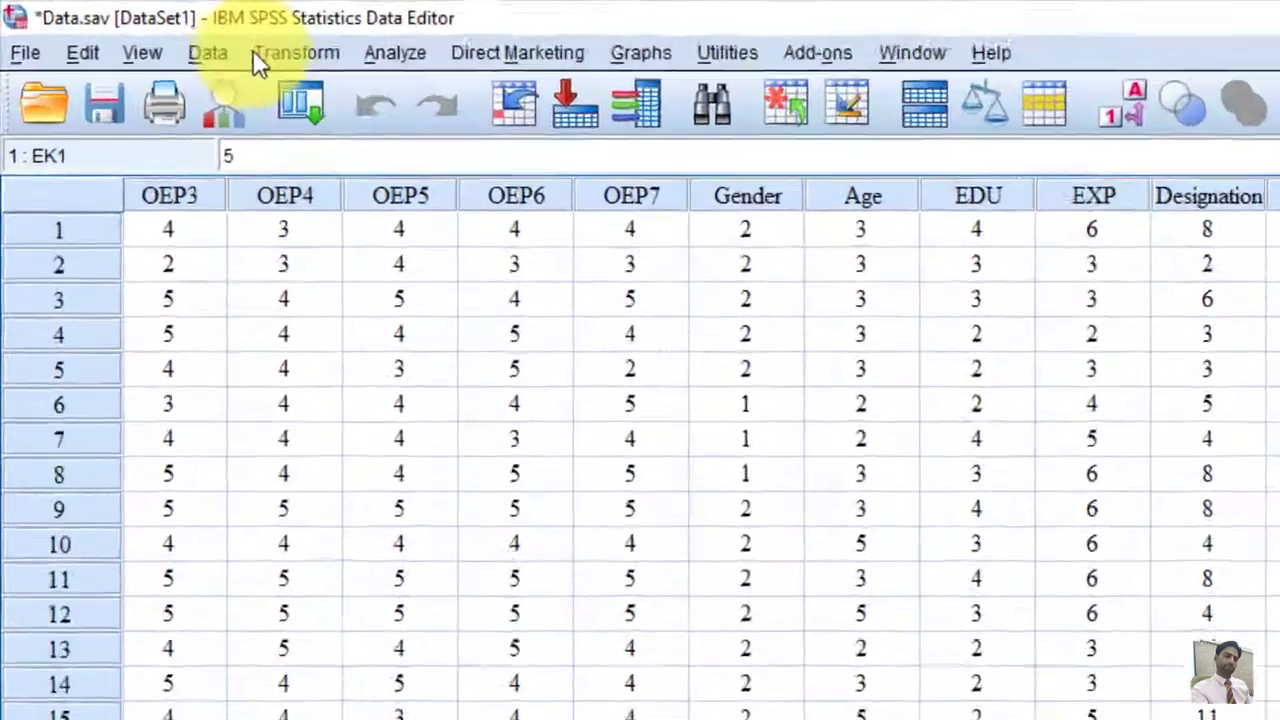
# Start a new Compute Variable operation with EA as target and empty parentheses as the expression.
pyautogui.click(186, 37)
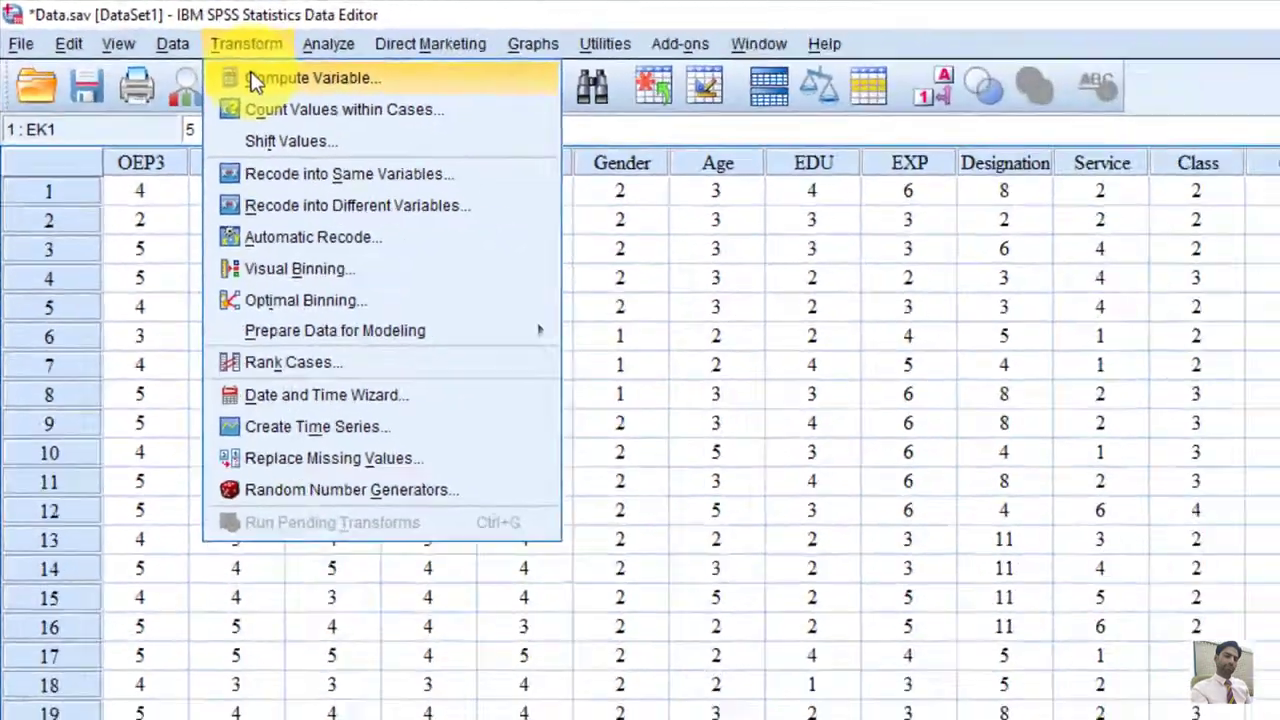
pyautogui.click(400, 115)
pyautogui.click(640, 553)
pyautogui.write('EA')
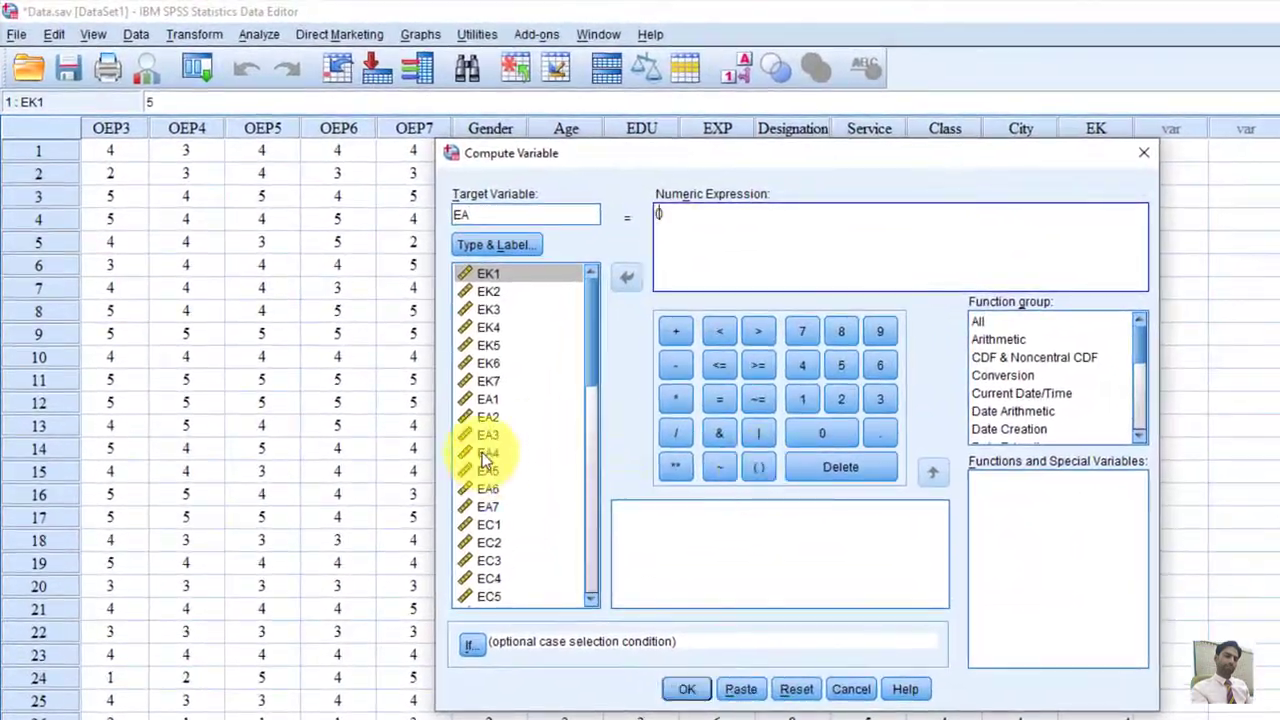
# Enter the sum of EA1, EA2, EA3 and EA4 inside the parentheses of the expression.
pyautogui.click(488, 399)
pyautogui.click(626, 277)
pyautogui.click(675, 331)
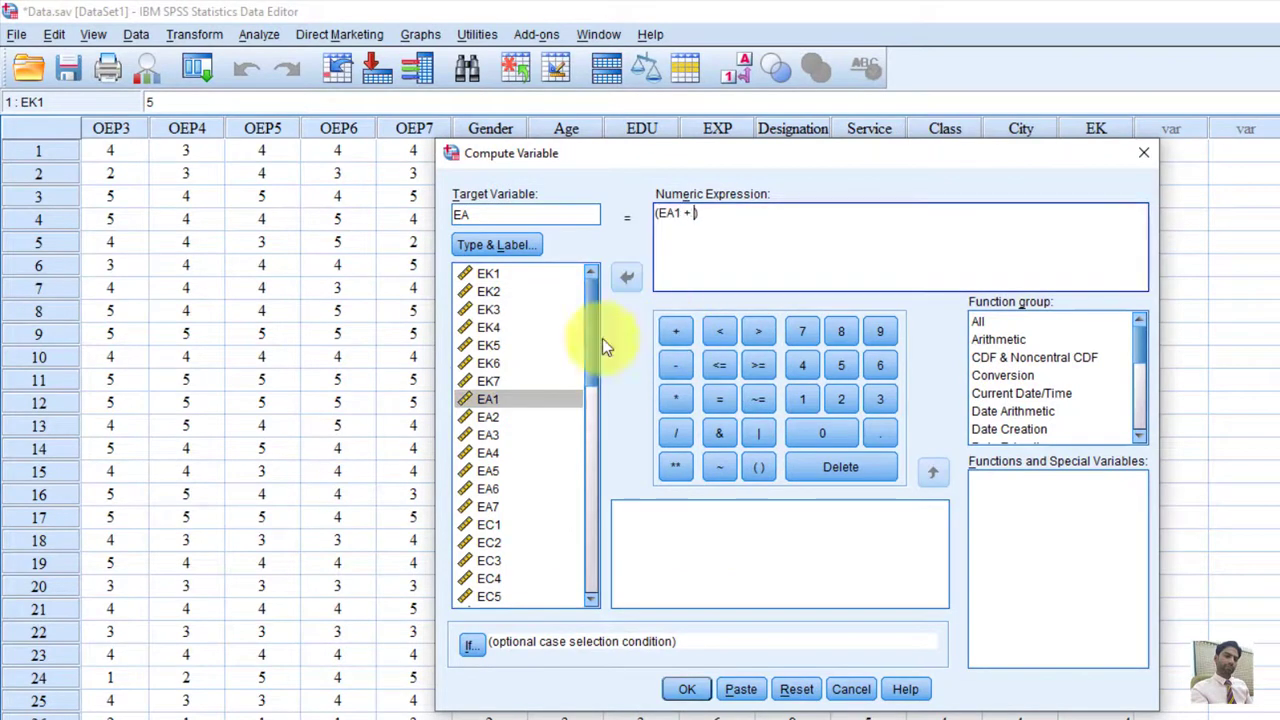
pyautogui.click(488, 417)
pyautogui.click(626, 278)
pyautogui.click(488, 435)
pyautogui.click(675, 331)
pyautogui.click(626, 277)
pyautogui.click(675, 331)
pyautogui.click(488, 453)
pyautogui.click(626, 277)
pyautogui.click(675, 331)
# Complete the parenthesised sum with EA5, EA6 and EA7.
pyautogui.click(488, 471)
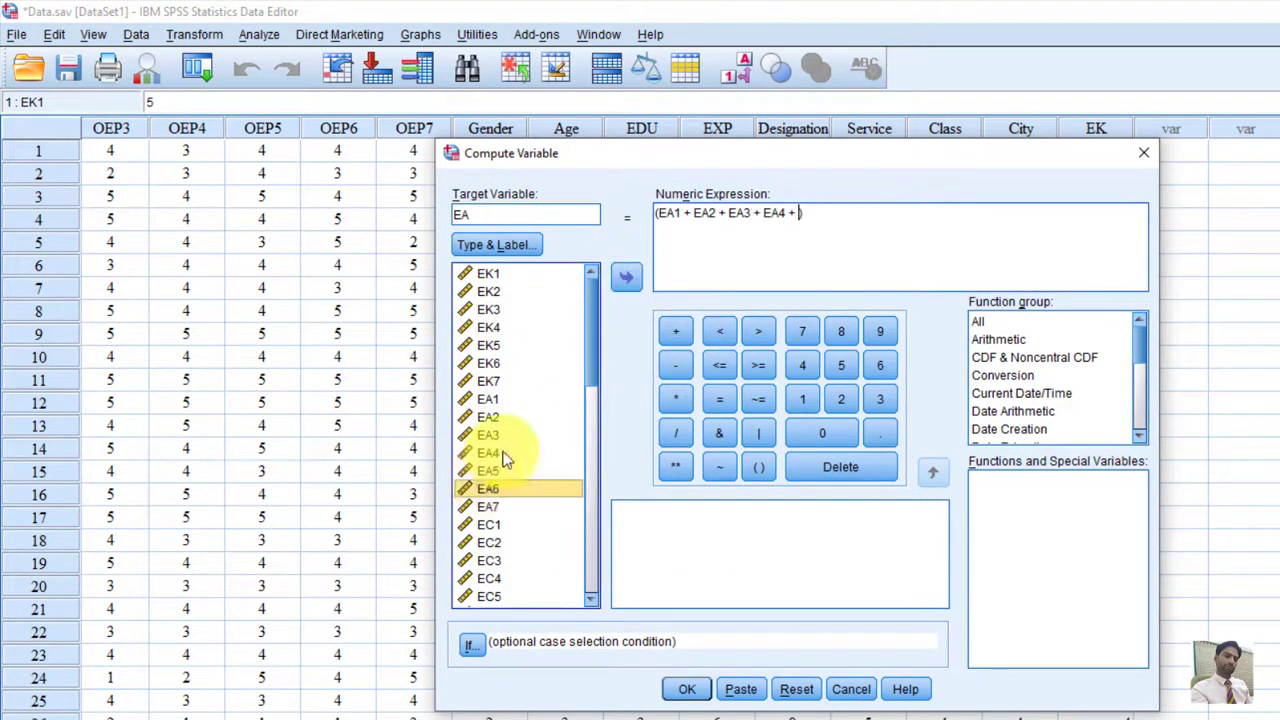
pyautogui.click(626, 277)
pyautogui.click(675, 331)
pyautogui.click(510, 488)
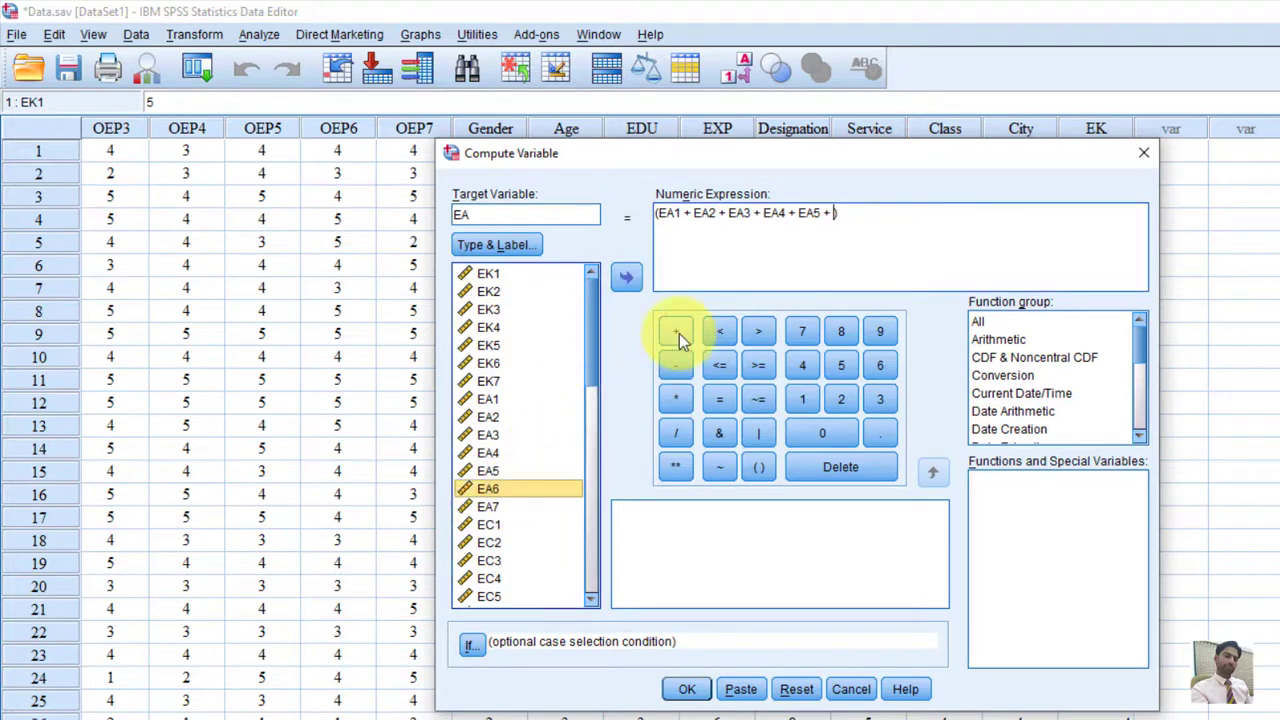
pyautogui.click(626, 277)
pyautogui.click(675, 331)
pyautogui.click(490, 507)
pyautogui.click(626, 277)
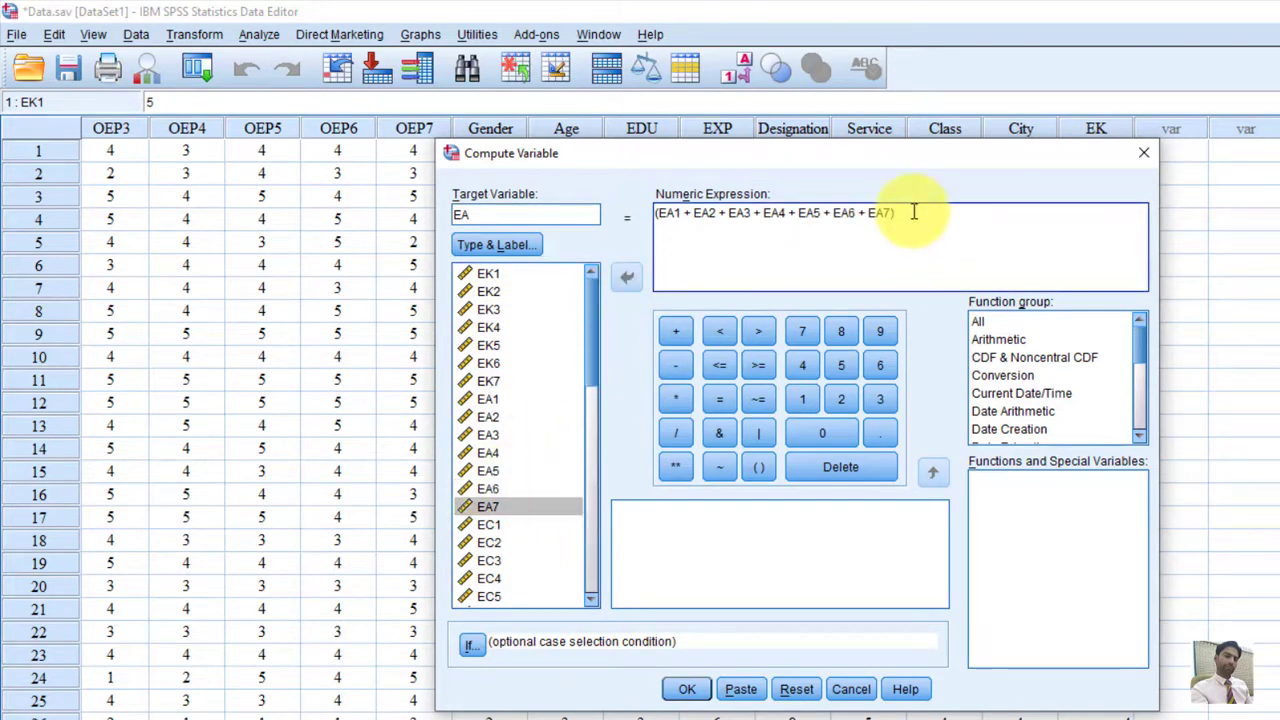
# Divide the EA sum by 7 and compute the variable.
pyautogui.click(675, 432)
pyautogui.click(802, 331)
pyautogui.click(687, 689)
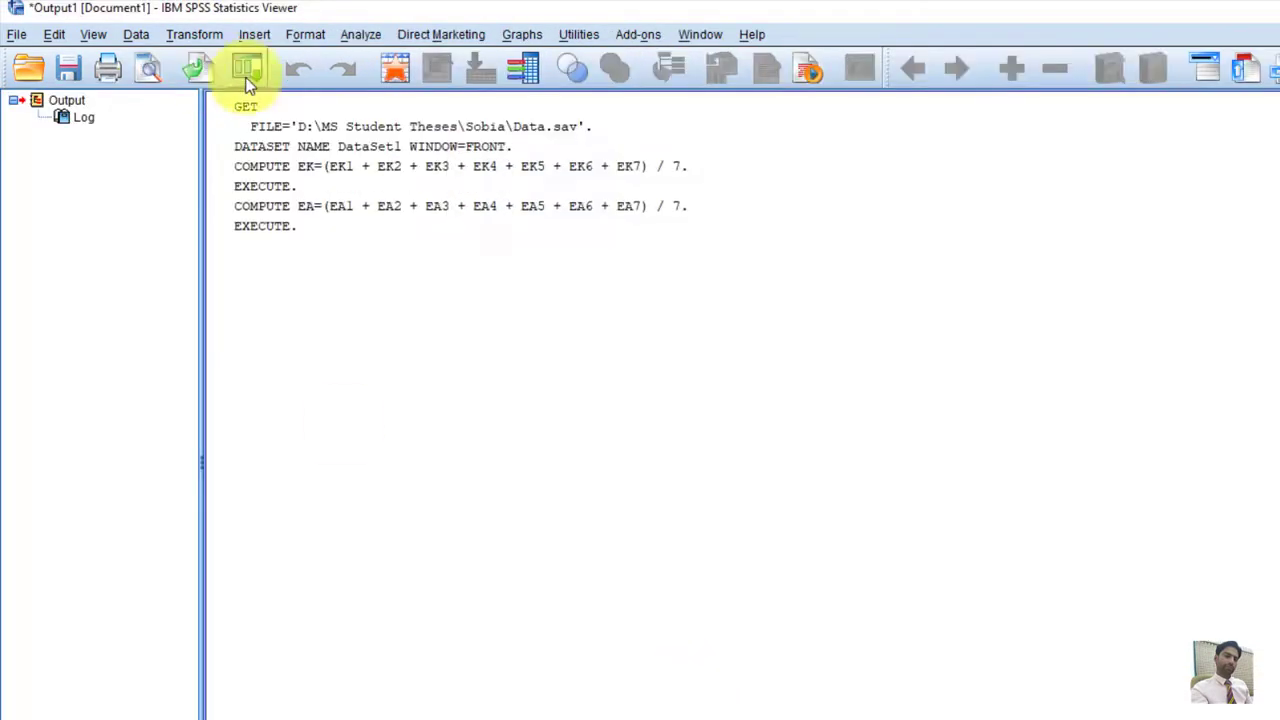
# Return to the data editor and set up a cleared Compute Variable operation with target EC and empty parentheses.
pyautogui.click(455, 716)
pyautogui.click(200, 36)
pyautogui.click(240, 61)
pyautogui.click(803, 690)
pyautogui.click(494, 217)
pyautogui.write('EC')
pyautogui.click(716, 256)
pyautogui.click(763, 468)
# Enter the sum of EC1, EC2, EC3 and EC4 inside the parentheses of the expression.
pyautogui.click(492, 528)
pyautogui.click(627, 278)
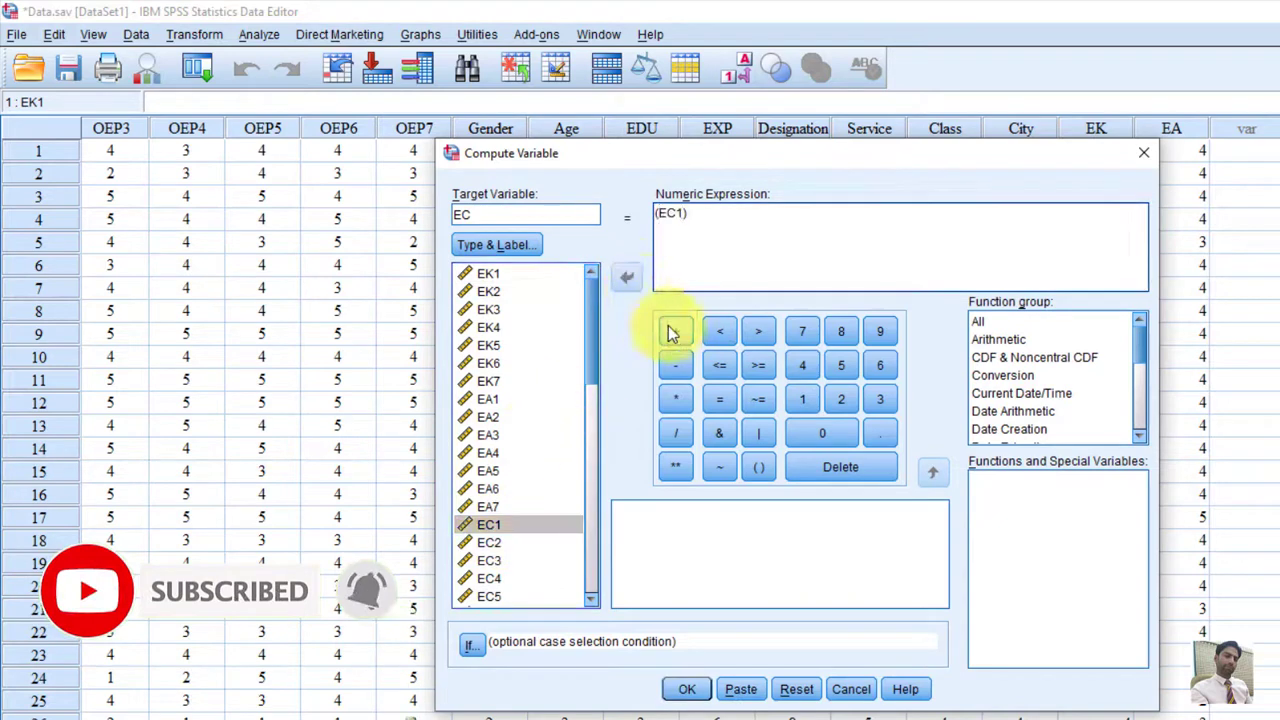
pyautogui.click(666, 328)
pyautogui.click(483, 546)
pyautogui.click(627, 278)
pyautogui.click(675, 331)
pyautogui.click(489, 560)
pyautogui.click(627, 278)
pyautogui.click(675, 331)
pyautogui.click(517, 578)
pyautogui.click(627, 278)
pyautogui.click(675, 331)
# Add EC5, EC6 and EC7 to the sum, divide it by 7 and compute EC.
pyautogui.click(489, 596)
pyautogui.click(627, 278)
pyautogui.scroll(-5, 587, 338)
pyautogui.click(675, 331)
pyautogui.click(489, 326)
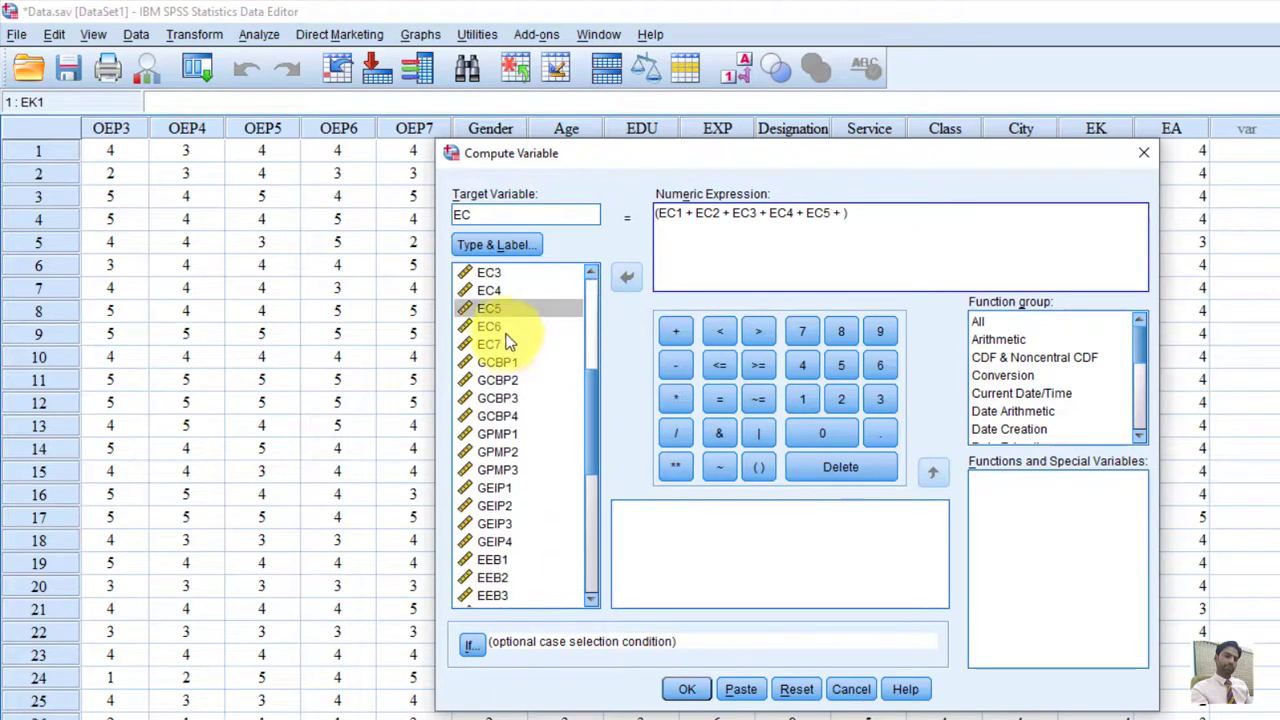
pyautogui.click(627, 278)
pyautogui.click(489, 344)
pyautogui.click(627, 278)
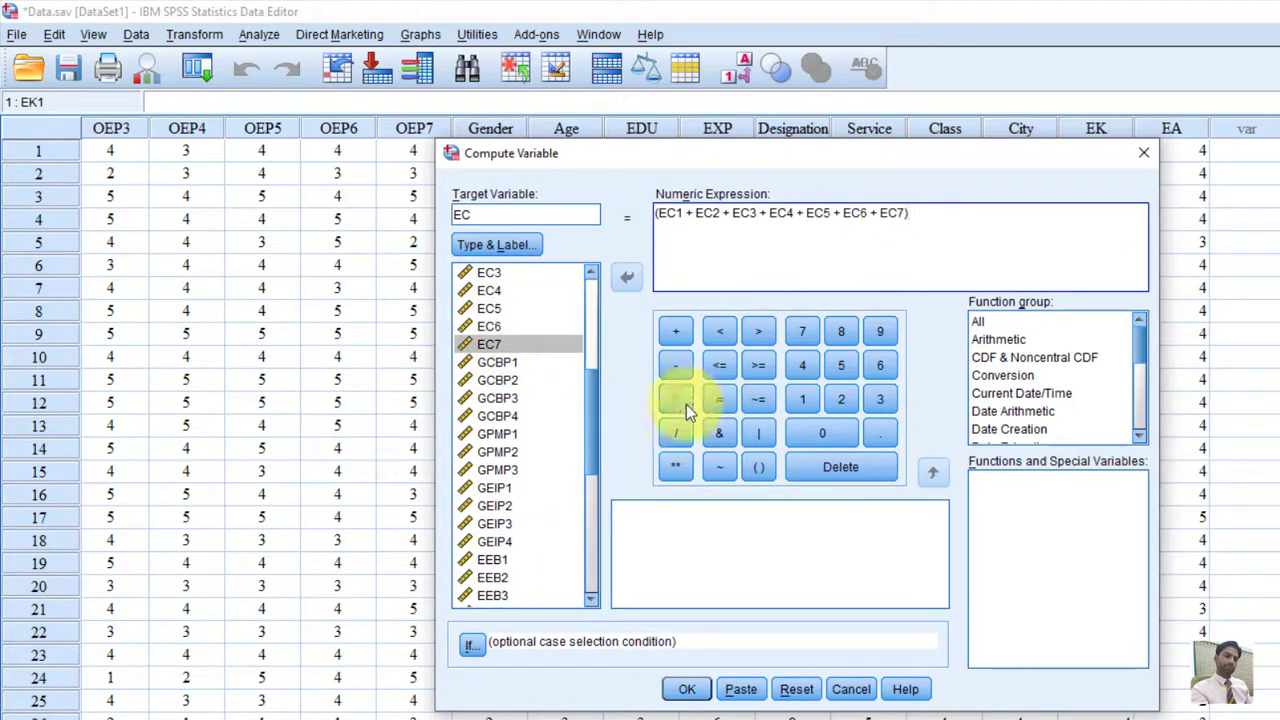
pyautogui.click(802, 331)
pyautogui.click(686, 689)
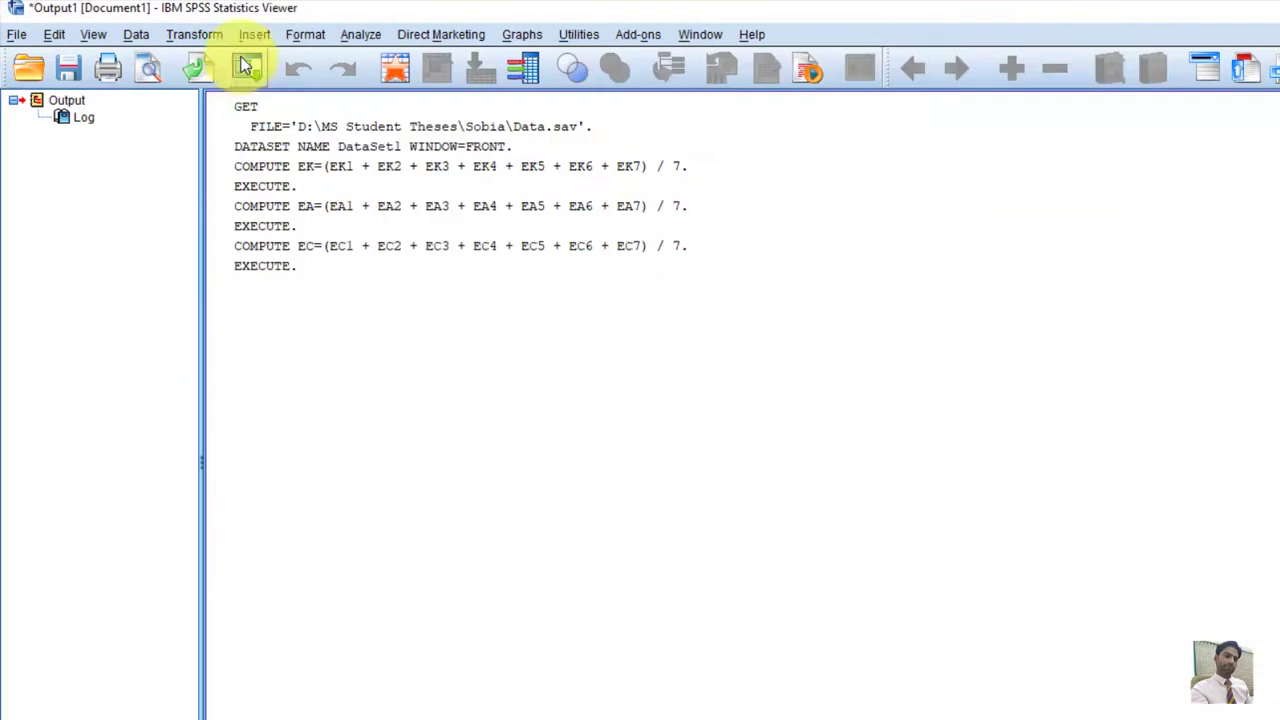
# Set up a cleared Compute Variable operation with target GCBP and empty parentheses as the expression.
pyautogui.click(194, 34)
pyautogui.click(261, 62)
pyautogui.click(797, 689)
pyautogui.moveTo(594, 357); pyautogui.dragTo(612, 458)
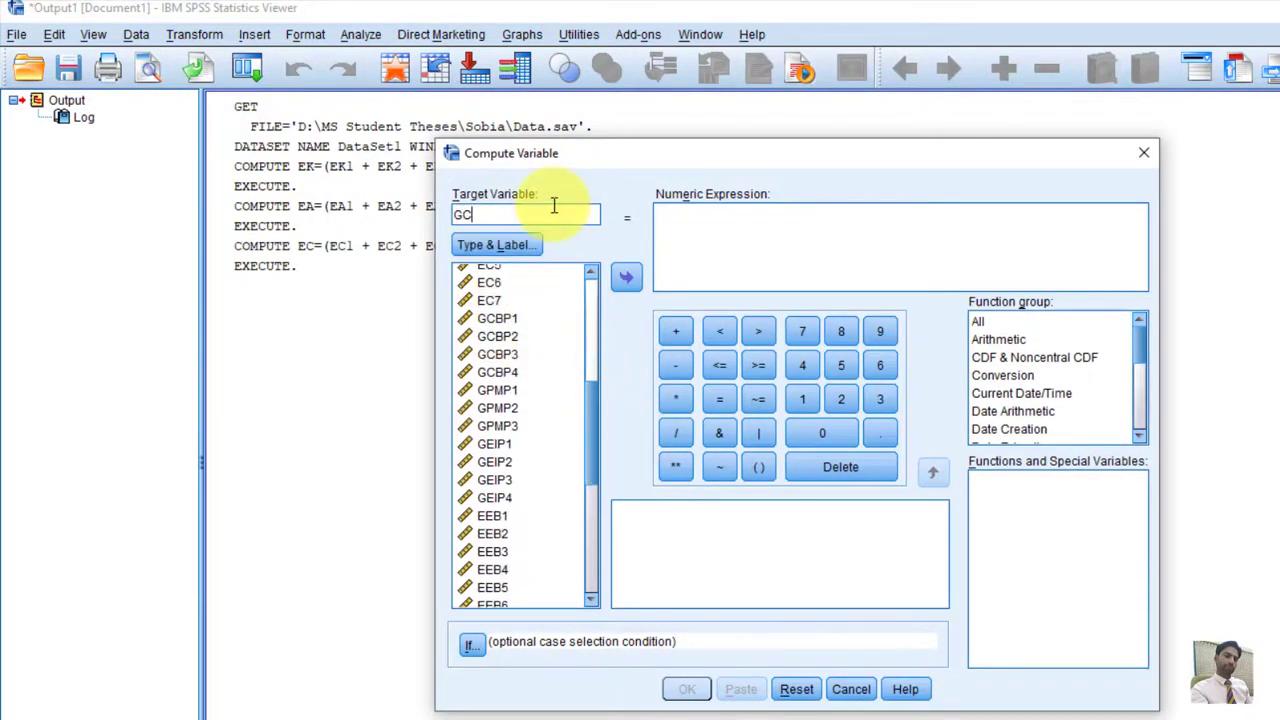
pyautogui.click(732, 234)
pyautogui.moveTo(610, 452); pyautogui.dragTo(592, 447)
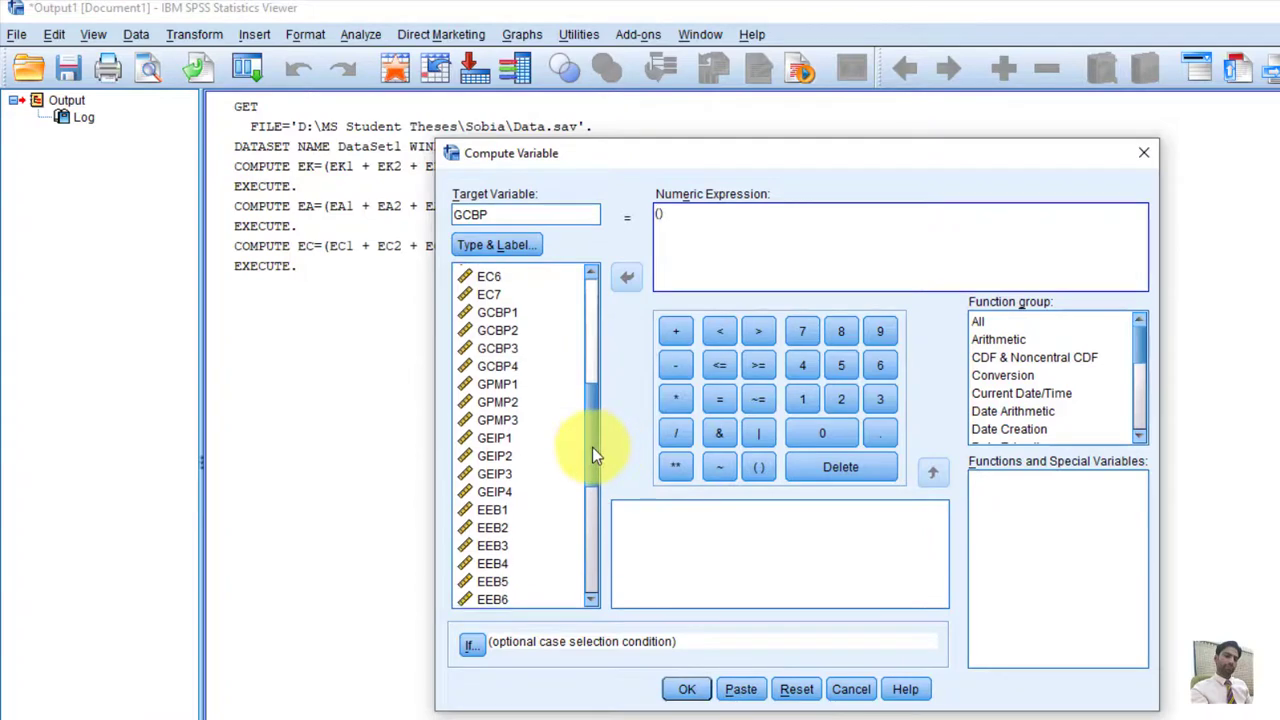
# Enter the sum of GCBP1, GCBP2, GCBP3 and GCBP4 inside the parentheses of the expression.
pyautogui.click(497, 312)
pyautogui.click(627, 277)
pyautogui.click(675, 331)
pyautogui.click(497, 330)
pyautogui.click(627, 277)
pyautogui.click(675, 331)
pyautogui.click(497, 348)
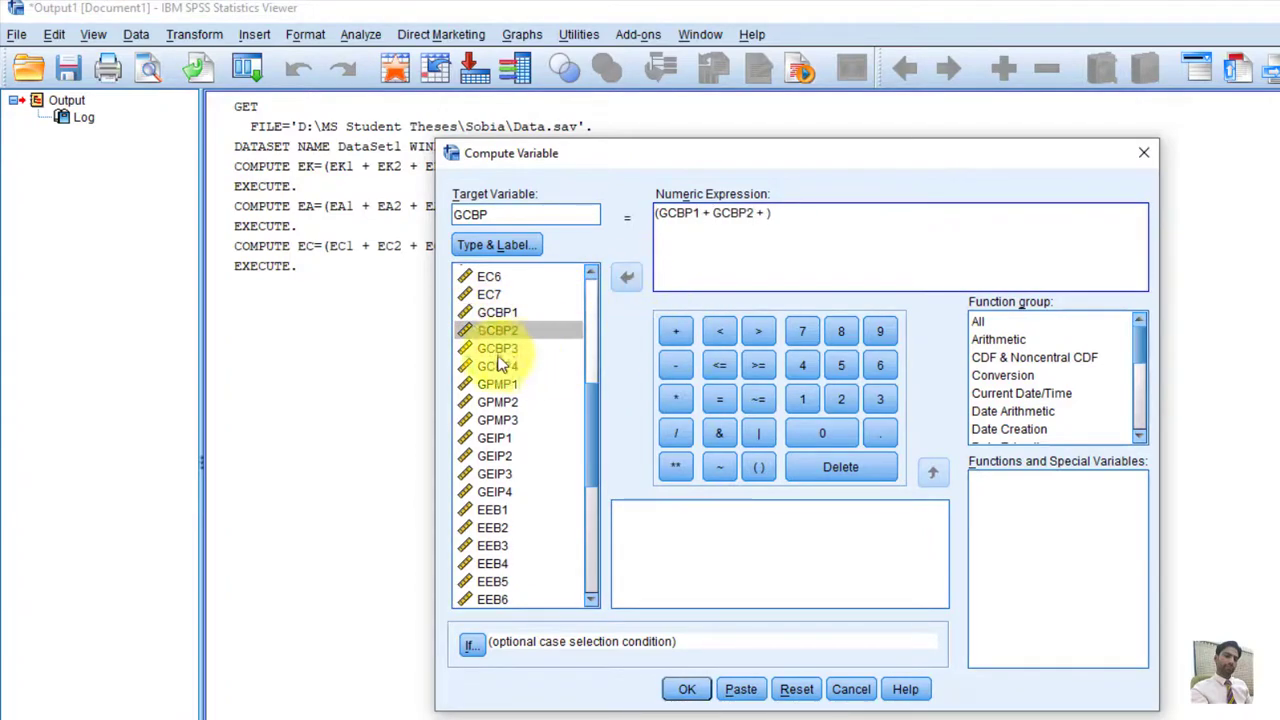
pyautogui.click(630, 278)
pyautogui.click(675, 331)
pyautogui.click(497, 366)
pyautogui.click(630, 277)
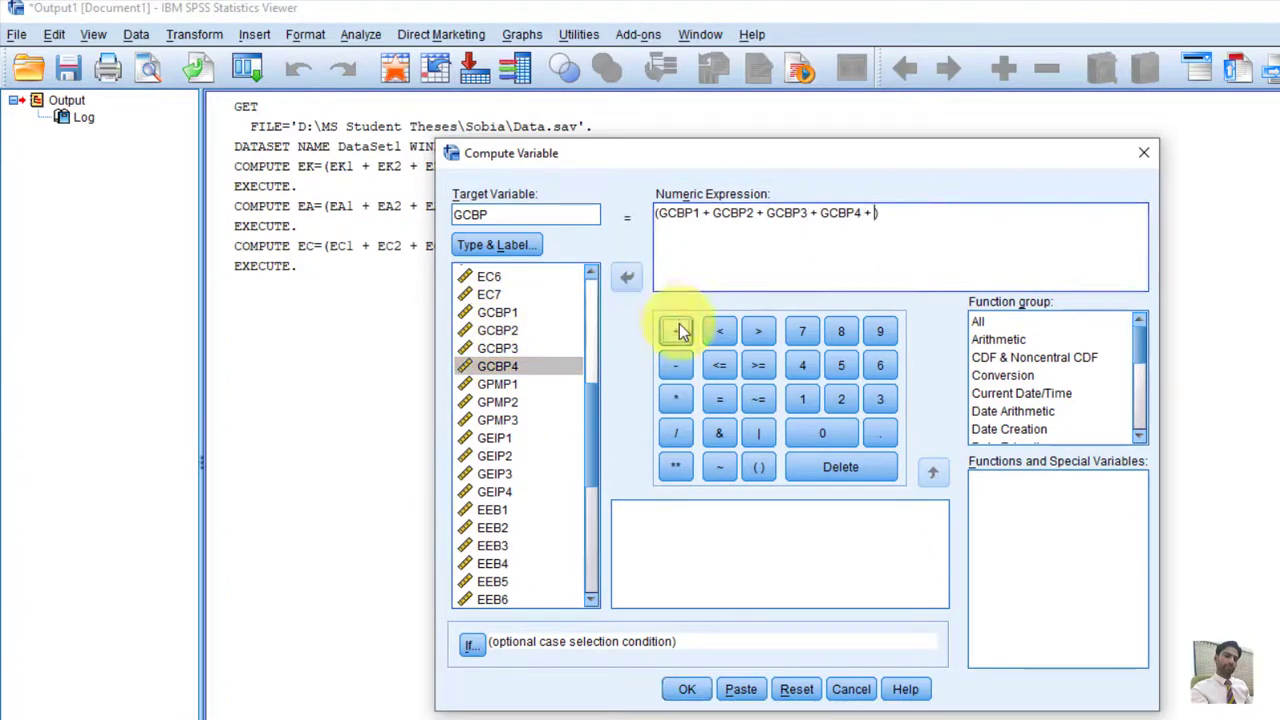
# Divide the sum of the four GCBP items by 4, leaving no trailing plus sign, and compute GCBP.
pyautogui.click(675, 331)
pyautogui.press('BackSpace')
pyautogui.press('BackSpace')
pyautogui.click(960, 209)
pyautogui.click(682, 430)
pyautogui.click(809, 370)
pyautogui.click(687, 692)
# Set up a cleared Compute Variable operation with target GEIP and empty parentheses as the expression.
pyautogui.click(136, 34)
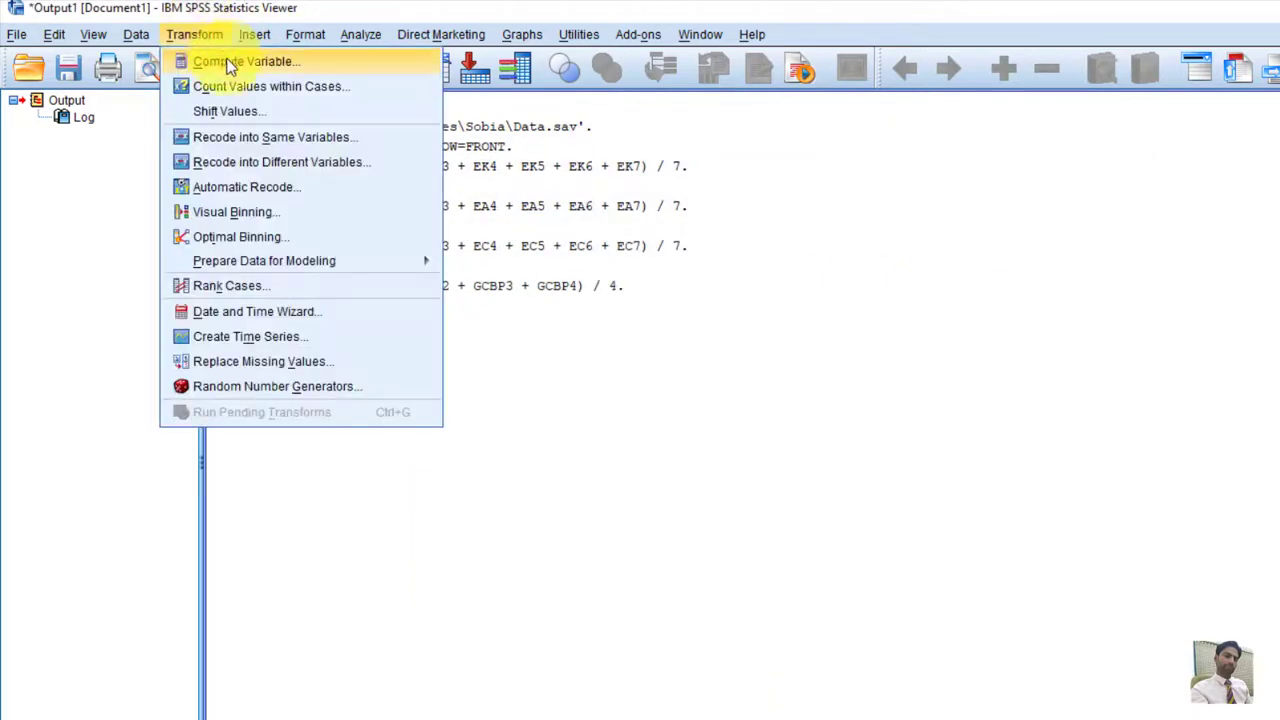
pyautogui.click(225, 59)
pyautogui.click(797, 689)
pyautogui.scroll(-6, 595, 361)
pyautogui.click(511, 214)
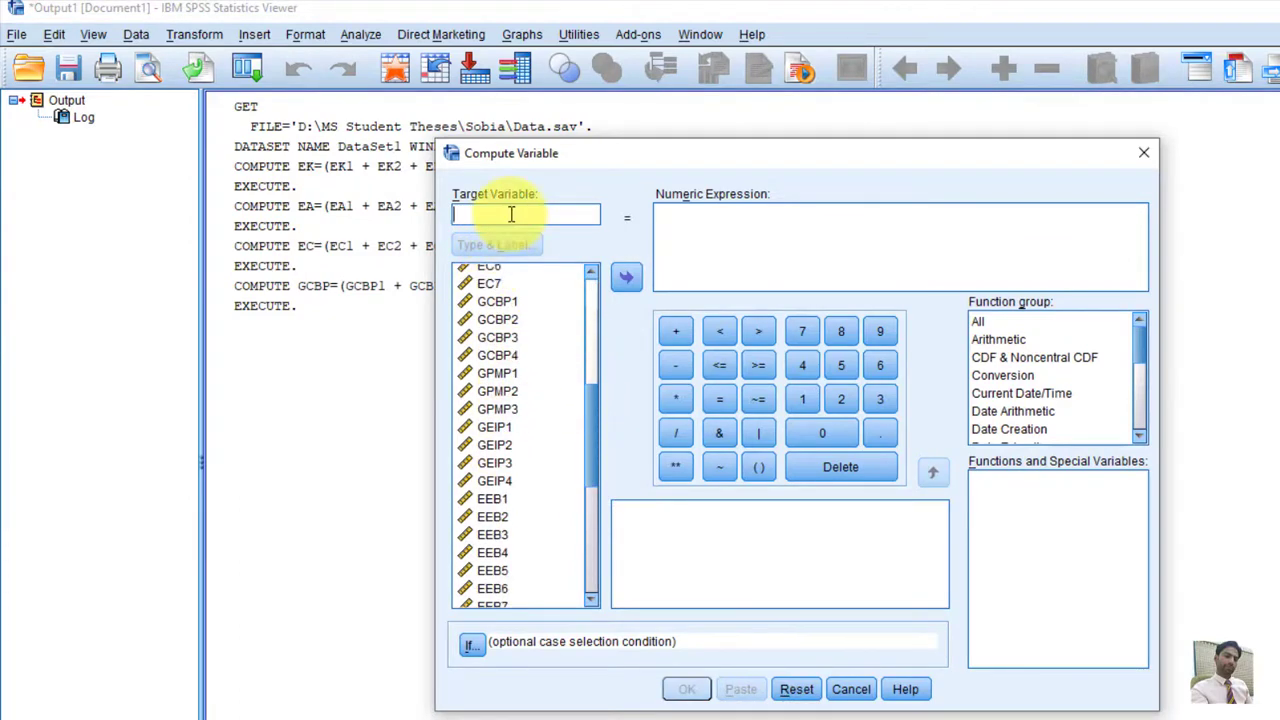
pyautogui.click(758, 467)
pyautogui.click(494, 427)
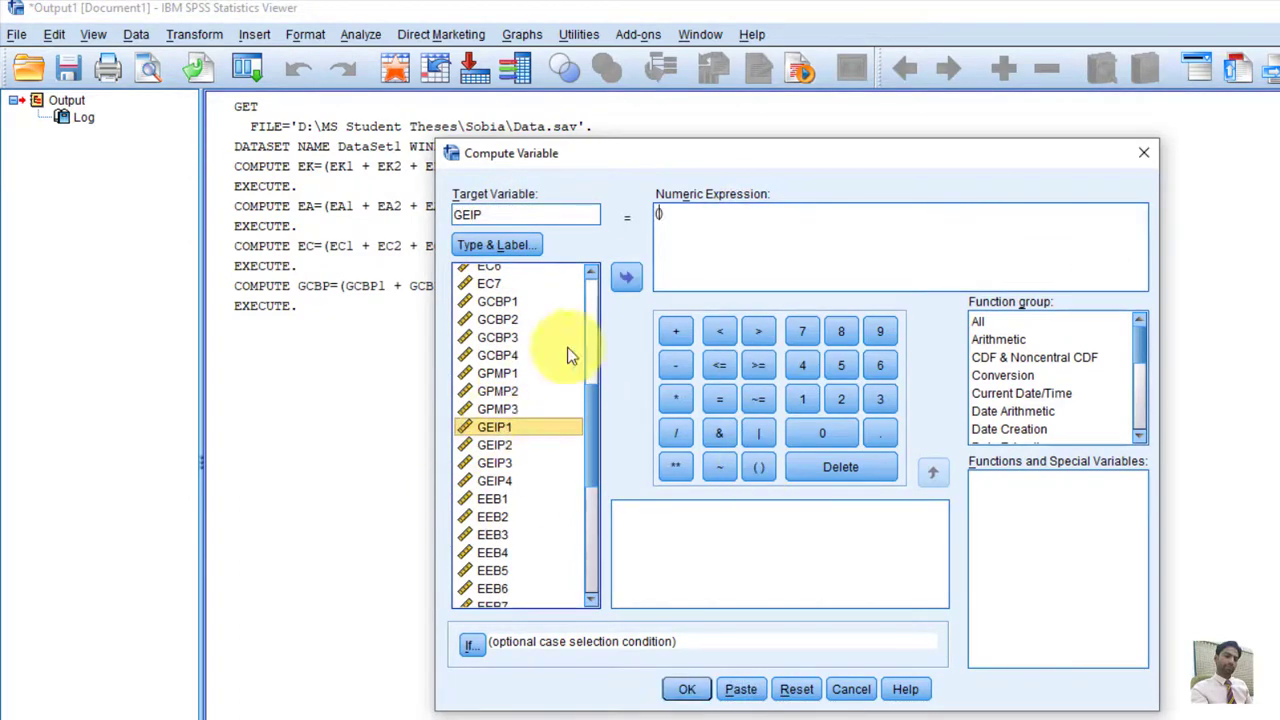
# Change the target variable's name to GPMP and select GPMP1 as the first item.
pyautogui.click(490, 375)
pyautogui.moveTo(490, 214); pyautogui.dragTo(425, 222)
pyautogui.write('G')
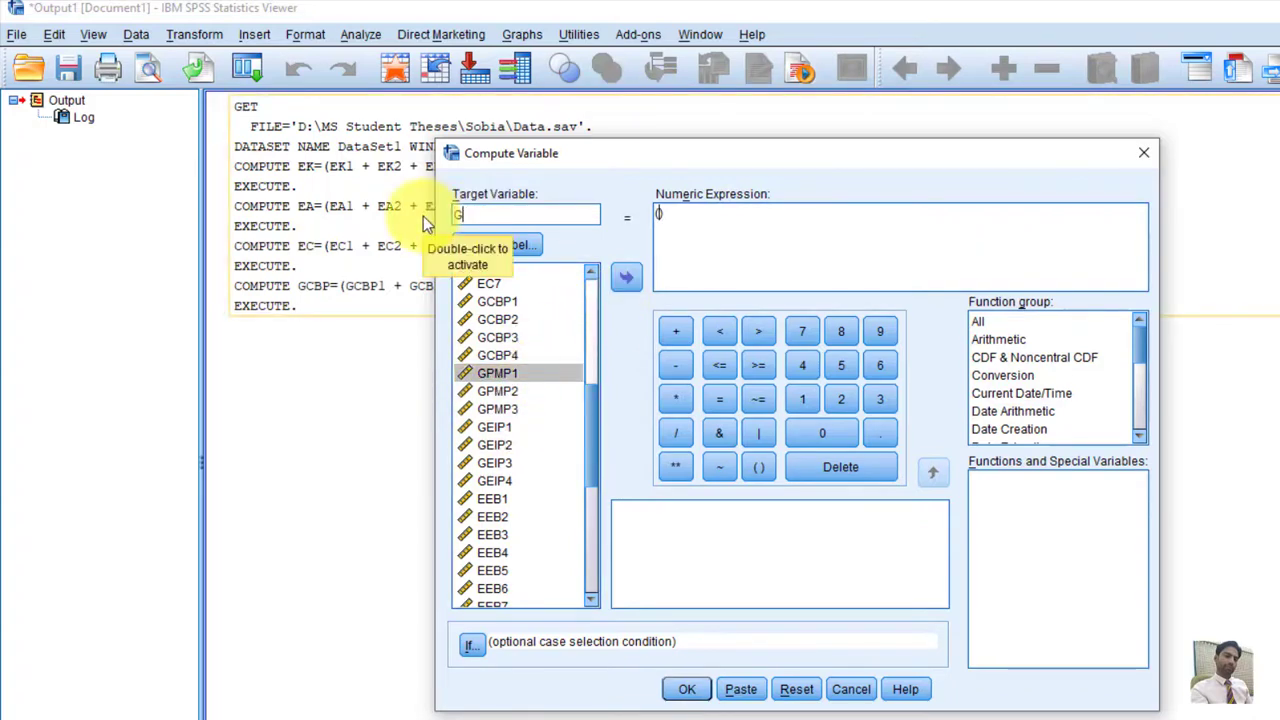
pyautogui.write('PM')
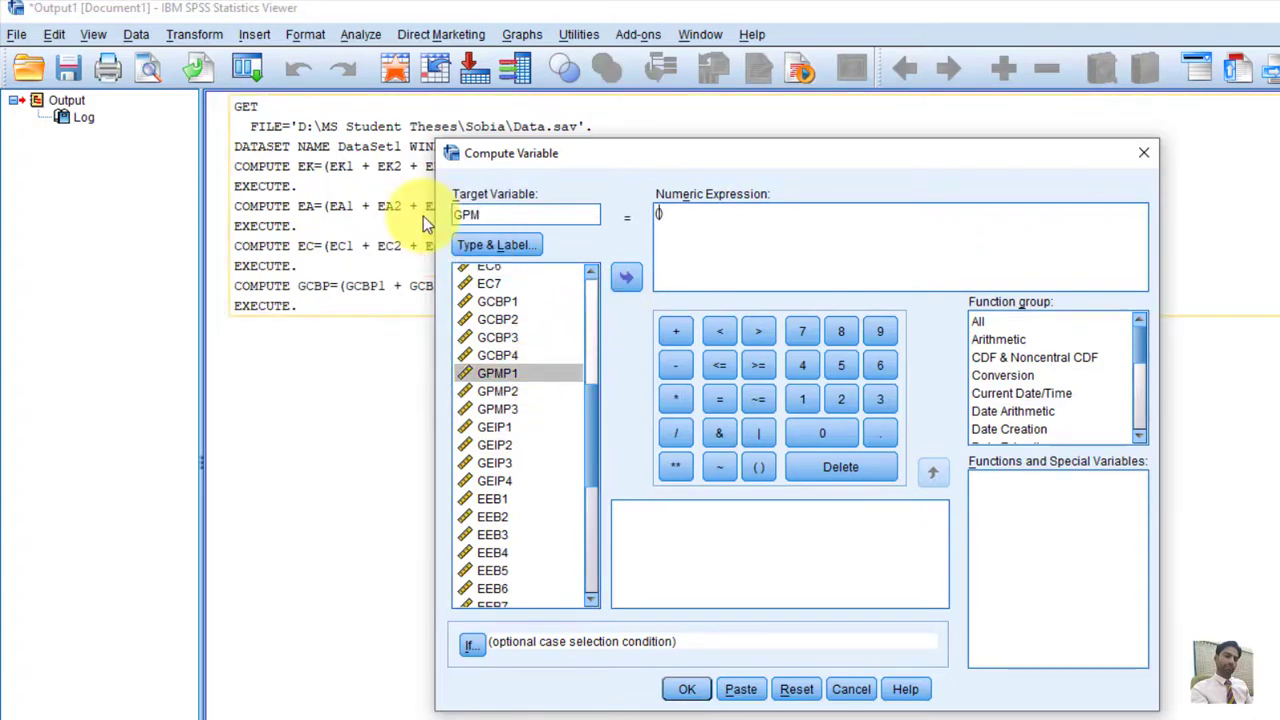
pyautogui.write('P')
# Enter the sum of GPMP1, GPMP2 and GPMP3 inside the parentheses of the expression.
pyautogui.click(626, 277)
pyautogui.click(676, 331)
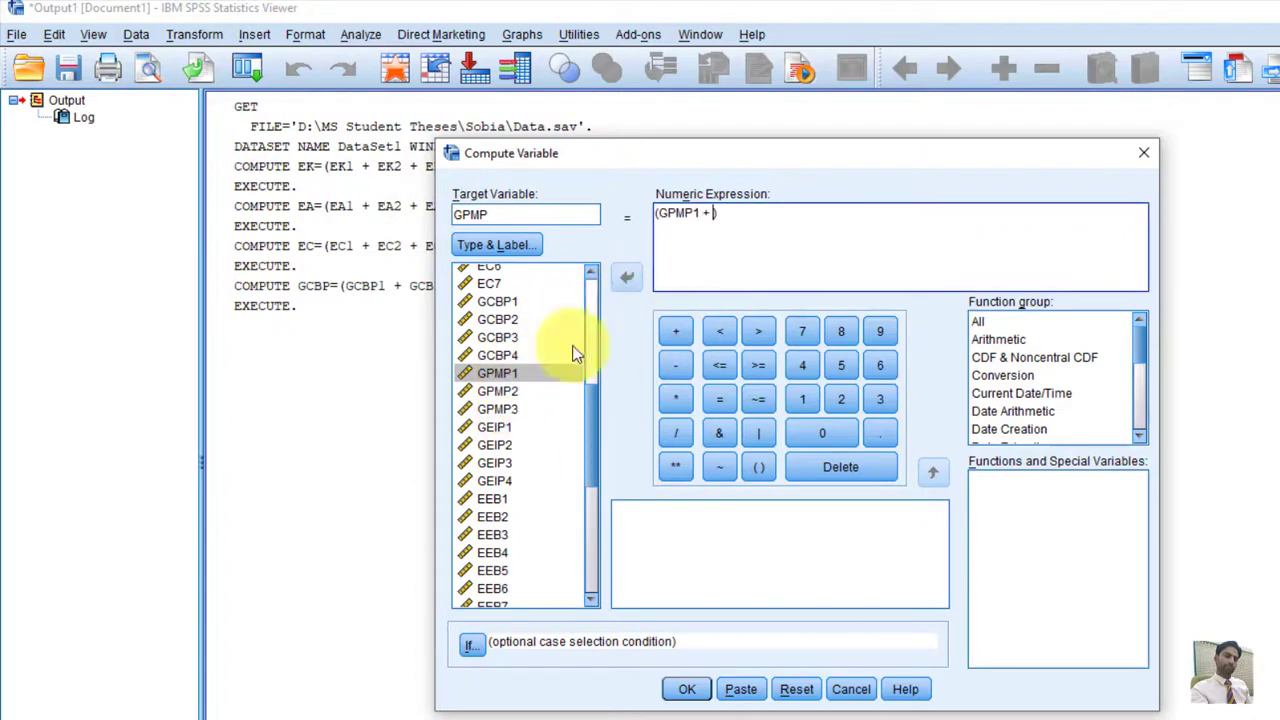
pyautogui.click(497, 391)
pyautogui.click(626, 277)
pyautogui.click(676, 331)
pyautogui.click(497, 409)
pyautogui.click(626, 277)
pyautogui.click(676, 331)
# Keep only the three GPMP items in the sum, divide it by 3 and compute GPMP.
pyautogui.click(515, 427)
pyautogui.click(628, 277)
pyautogui.press('BackSpace')
pyautogui.press('BackSpace')
pyautogui.press('BackSpace')
pyautogui.press('BackSpace')
pyautogui.press('BackSpace')
pyautogui.press('BackSpace')
pyautogui.press('BackSpace')
pyautogui.press('BackSpace')
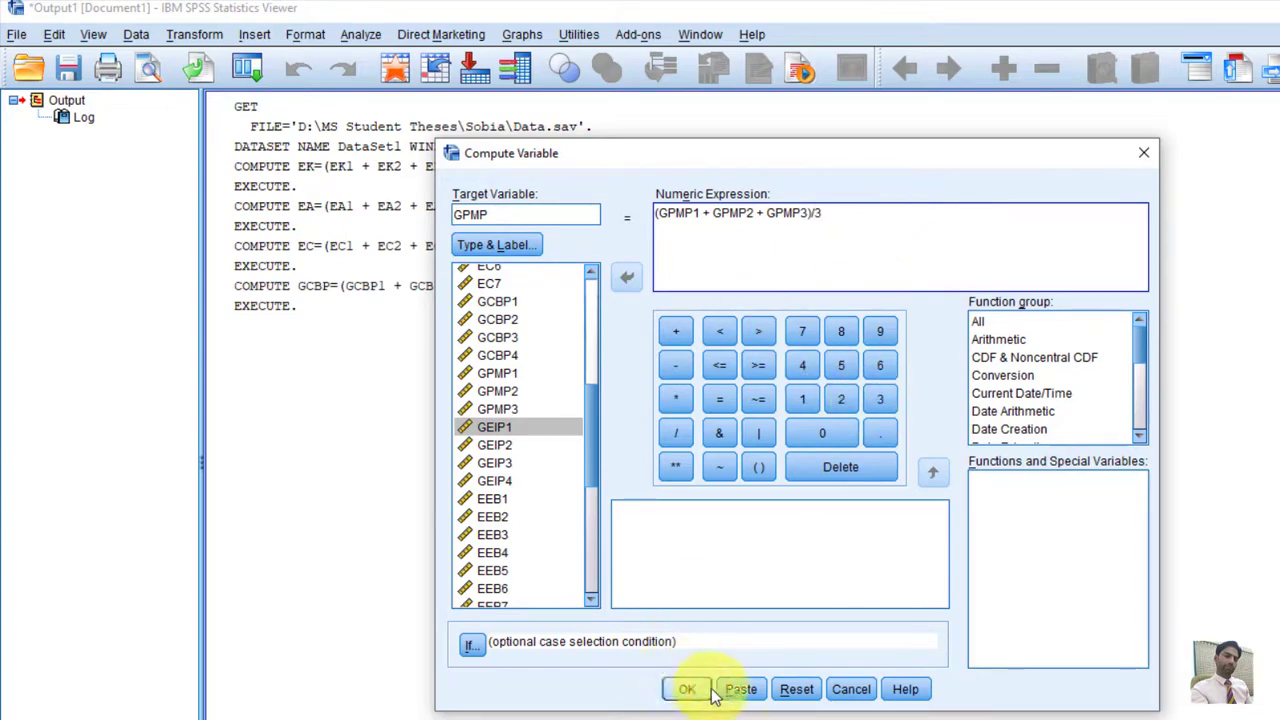
pyautogui.click(697, 688)
# Reopen Compute Variable with cleared settings, set the target to GEIP and insert empty parentheses in the expression.
pyautogui.click(194, 34)
pyautogui.click(215, 58)
pyautogui.click(790, 689)
pyautogui.scroll(-8, 591, 463)
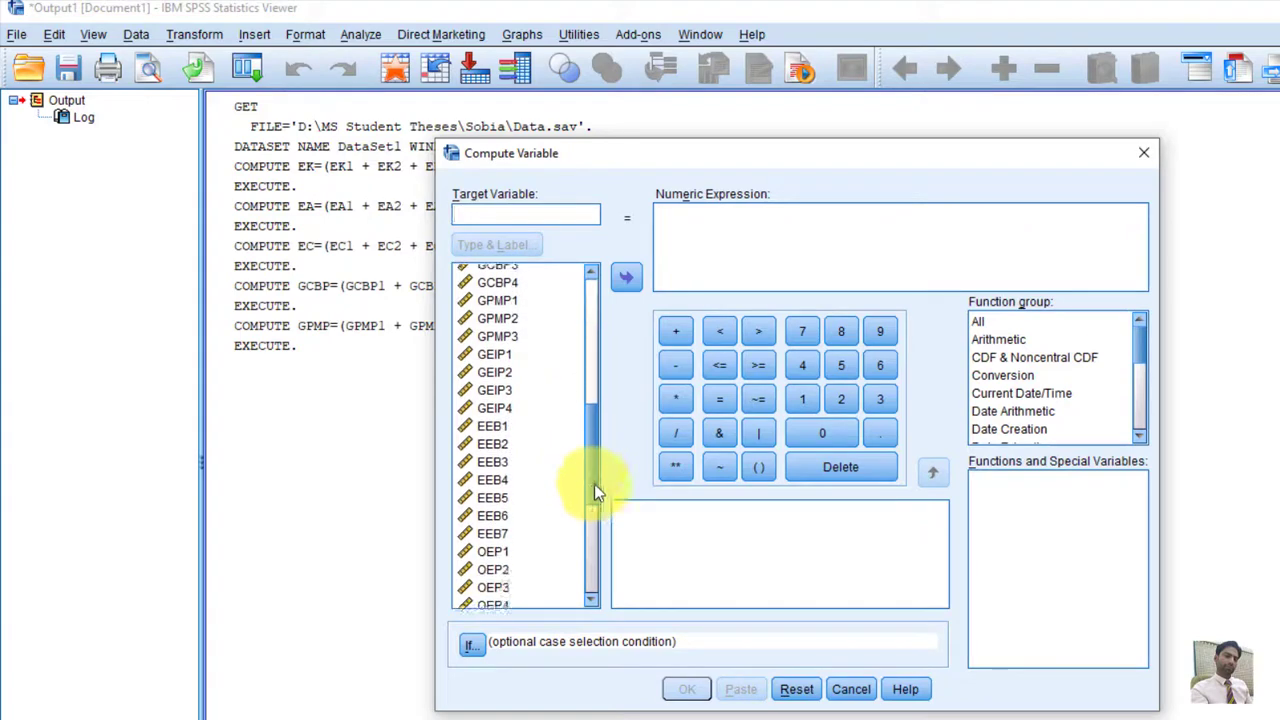
pyautogui.scroll(-1, 592, 477)
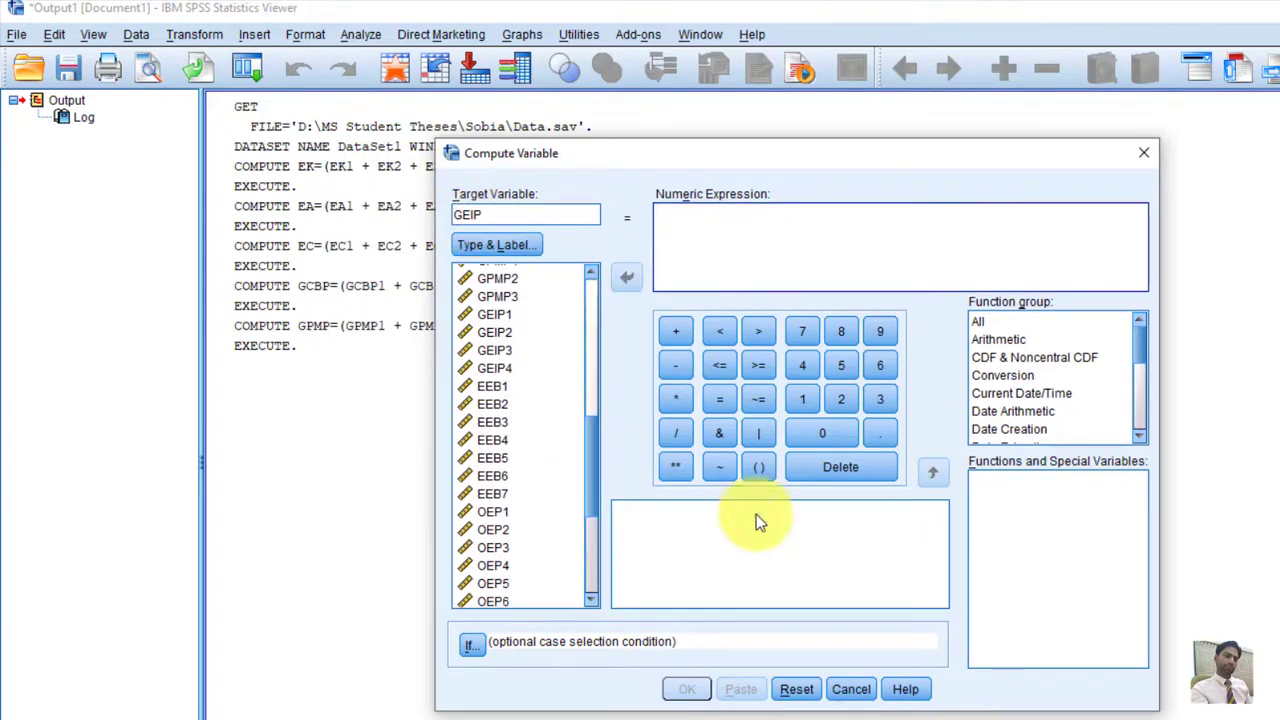
pyautogui.click(758, 467)
# Enter the sum of GEIP1, GEIP2, GEIP3 and GEIP4 inside the parentheses of the expression.
pyautogui.click(494, 314)
pyautogui.click(625, 277)
pyautogui.click(675, 331)
pyautogui.click(494, 332)
pyautogui.click(625, 277)
pyautogui.click(681, 330)
pyautogui.click(494, 350)
pyautogui.click(625, 277)
pyautogui.click(681, 330)
pyautogui.click(494, 368)
pyautogui.click(625, 277)
# Divide the sum of the GEIP items by 4 and compute GEIP.
pyautogui.click(675, 433)
pyautogui.click(802, 365)
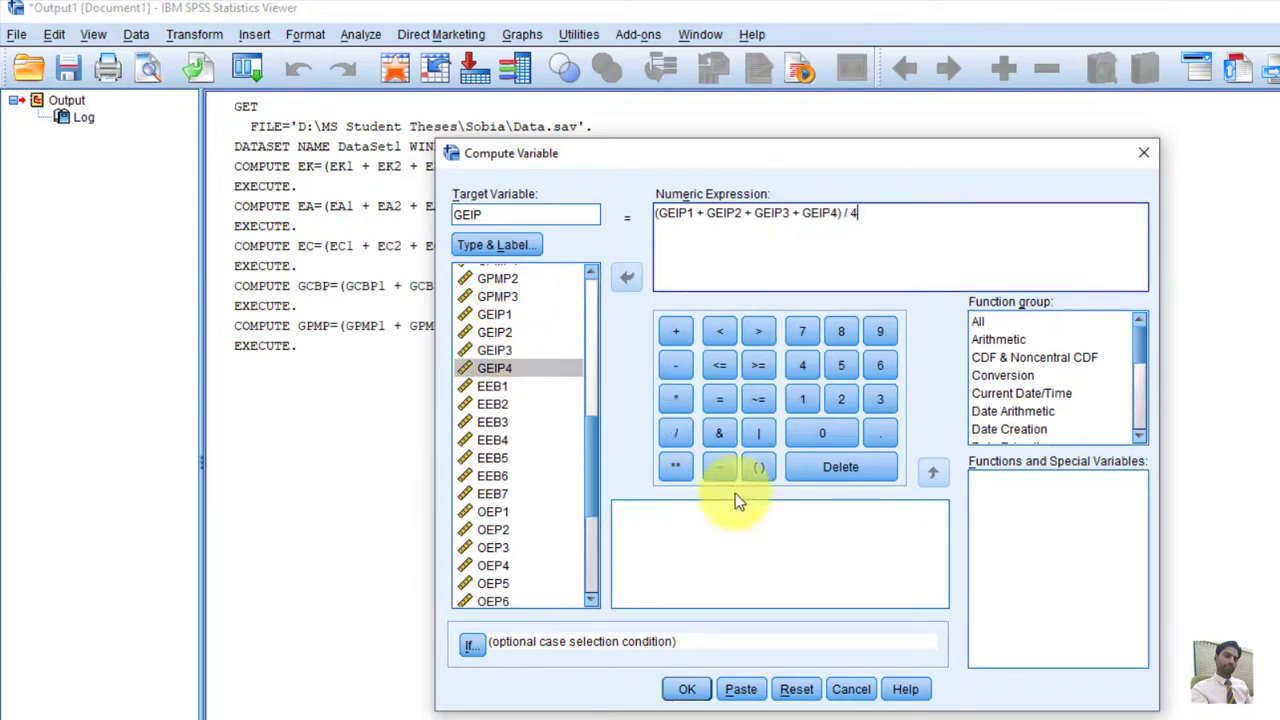
pyautogui.click(687, 689)
# Set up a cleared Compute Variable operation with target EEB and empty parentheses as the expression.
pyautogui.click(194, 34)
pyautogui.click(243, 57)
pyautogui.click(797, 689)
pyautogui.moveTo(591, 336); pyautogui.dragTo(591, 463)
pyautogui.scroll(-1, 604, 463)
pyautogui.click(516, 214)
pyautogui.write('EE')
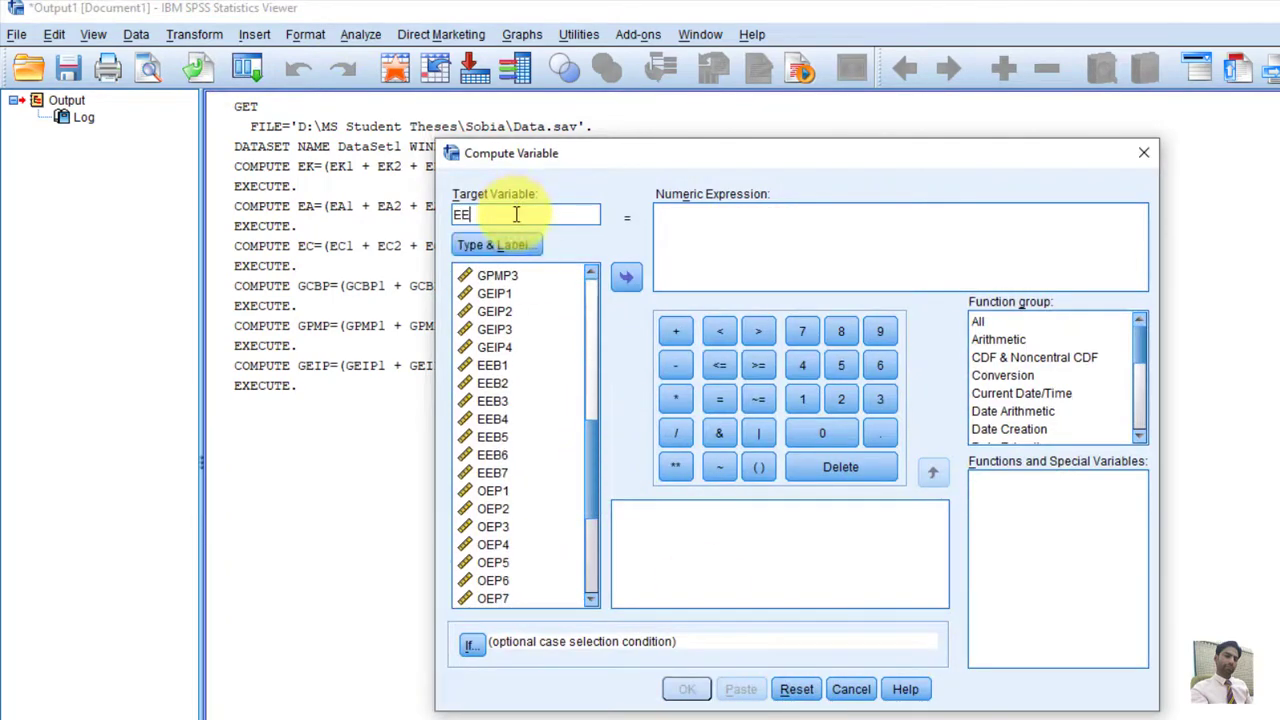
pyautogui.write('B')
pyautogui.click(758, 467)
# Enter the sum of EEB1, EEB2, EEB3 and EEB4 inside the parentheses of the expression.
pyautogui.click(492, 365)
pyautogui.click(626, 277)
pyautogui.write('+')
pyautogui.click(492, 383)
pyautogui.click(626, 277)
pyautogui.write('+')
pyautogui.click(492, 401)
pyautogui.click(626, 277)
pyautogui.click(676, 331)
pyautogui.click(492, 419)
pyautogui.click(626, 277)
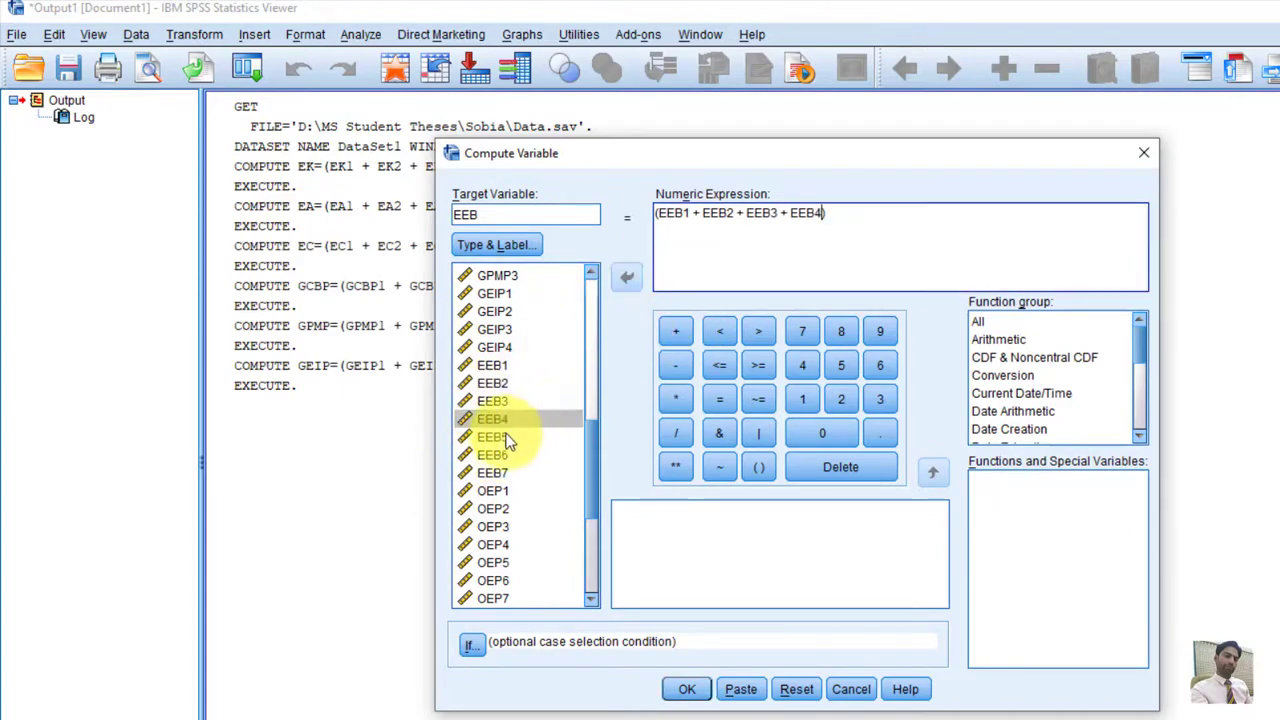
# Add EEB5, EEB6 and EEB7 to the sum inside the parentheses.
pyautogui.click(675, 331)
pyautogui.click(492, 437)
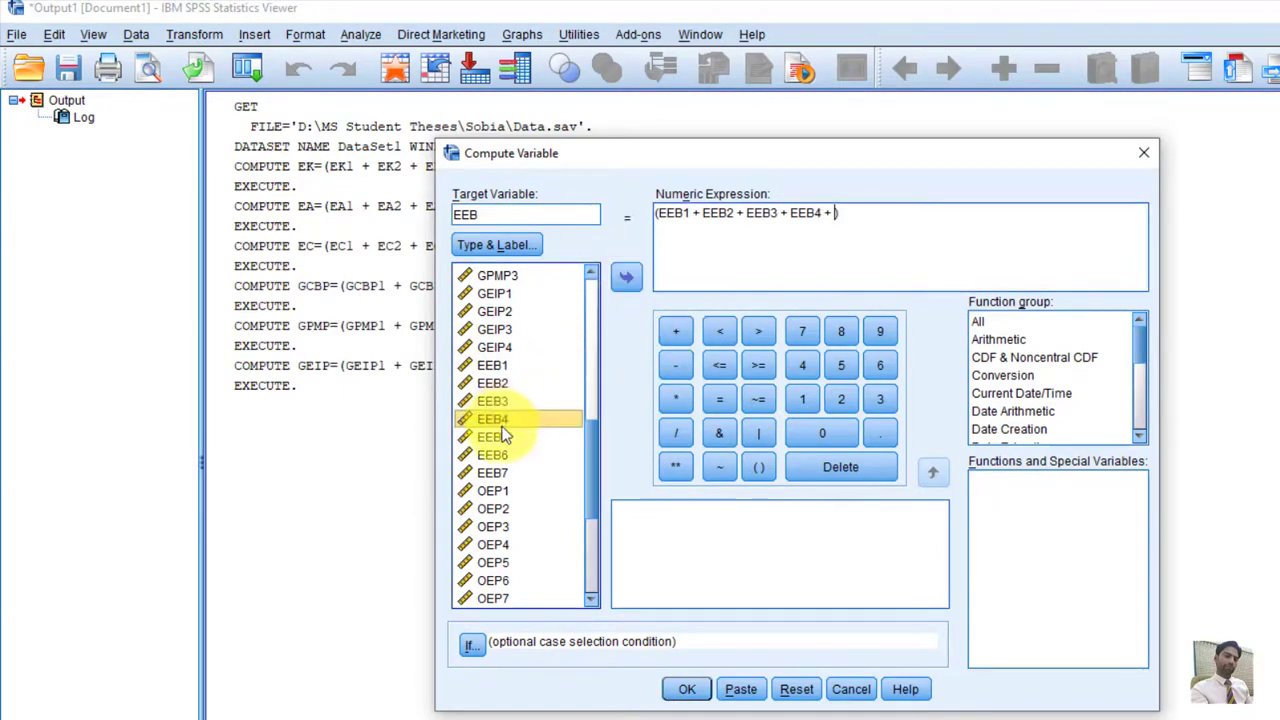
pyautogui.click(626, 277)
pyautogui.write('+')
pyautogui.click(492, 455)
pyautogui.click(626, 277)
pyautogui.click(676, 331)
pyautogui.click(492, 473)
pyautogui.click(626, 277)
# Divide the sum of the EEB items by 7 and compute EEB.
pyautogui.click(676, 432)
pyautogui.click(802, 331)
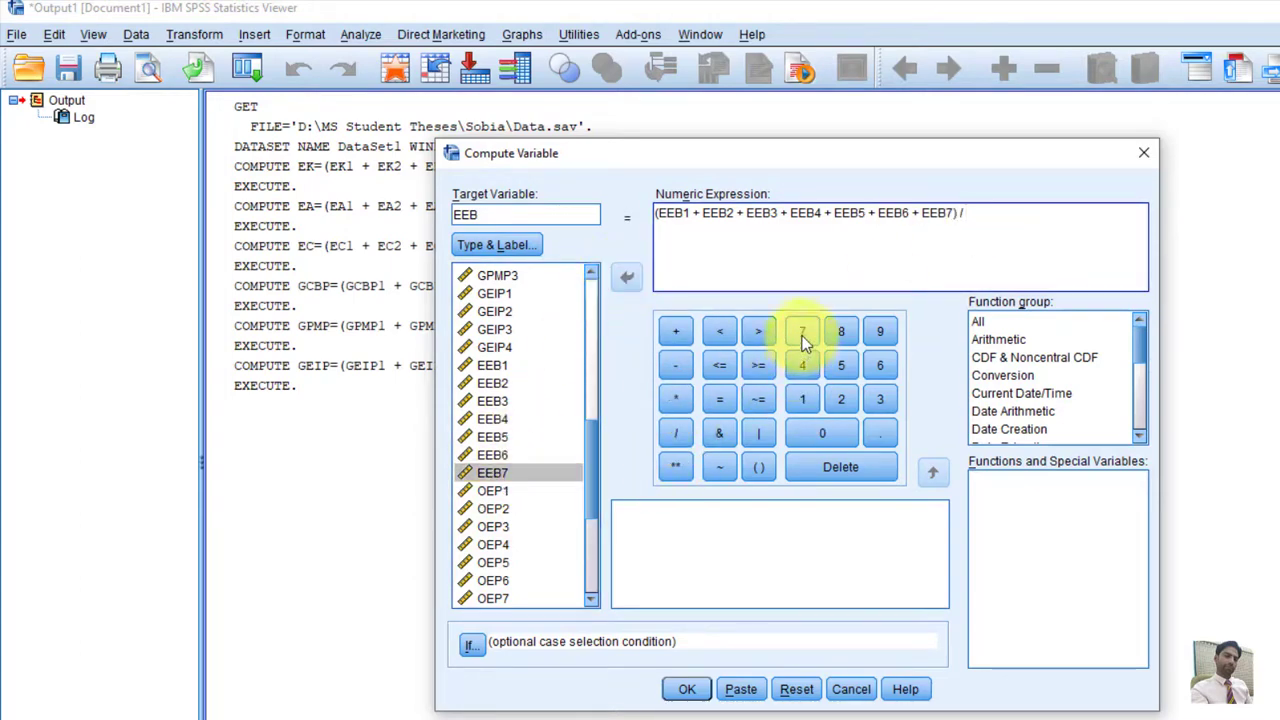
pyautogui.click(686, 689)
# Set up a cleared Compute Variable operation with target OEP and empty parentheses as the expression.
pyautogui.click(194, 34)
pyautogui.click(214, 52)
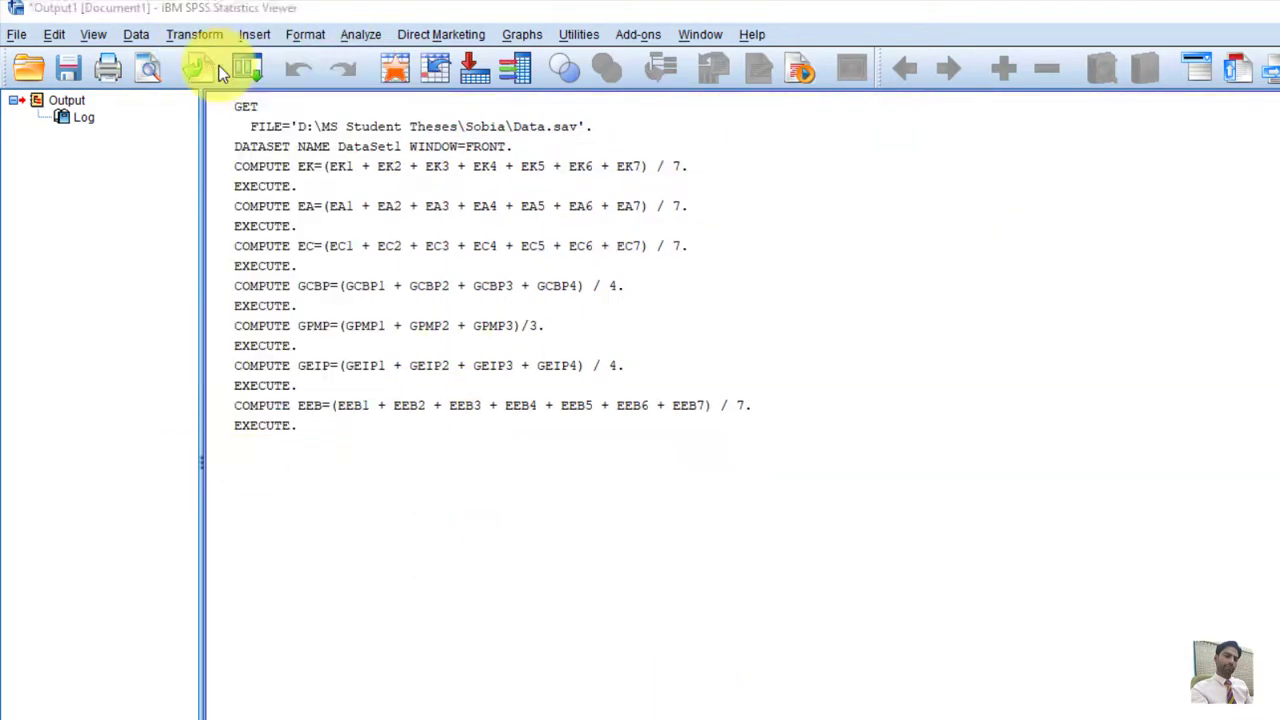
pyautogui.click(797, 689)
pyautogui.moveTo(592, 350); pyautogui.dragTo(586, 500)
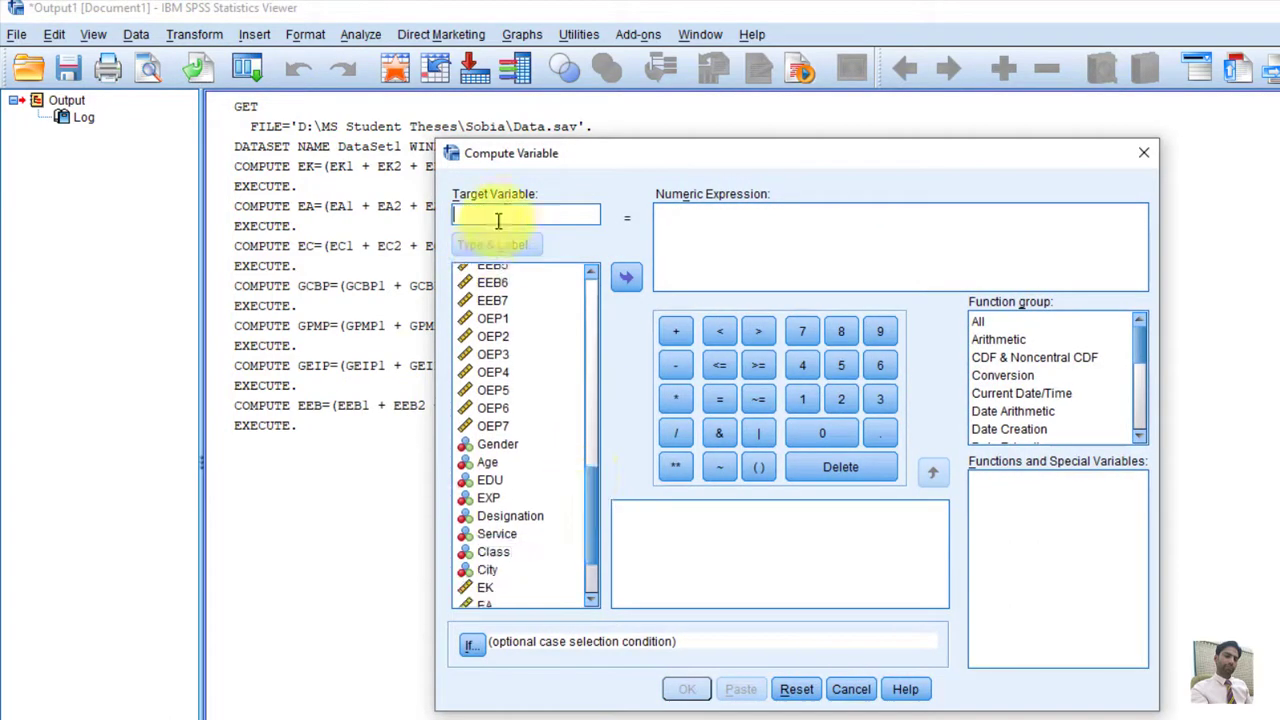
pyautogui.click(507, 213)
pyautogui.write('O')
pyautogui.click(758, 467)
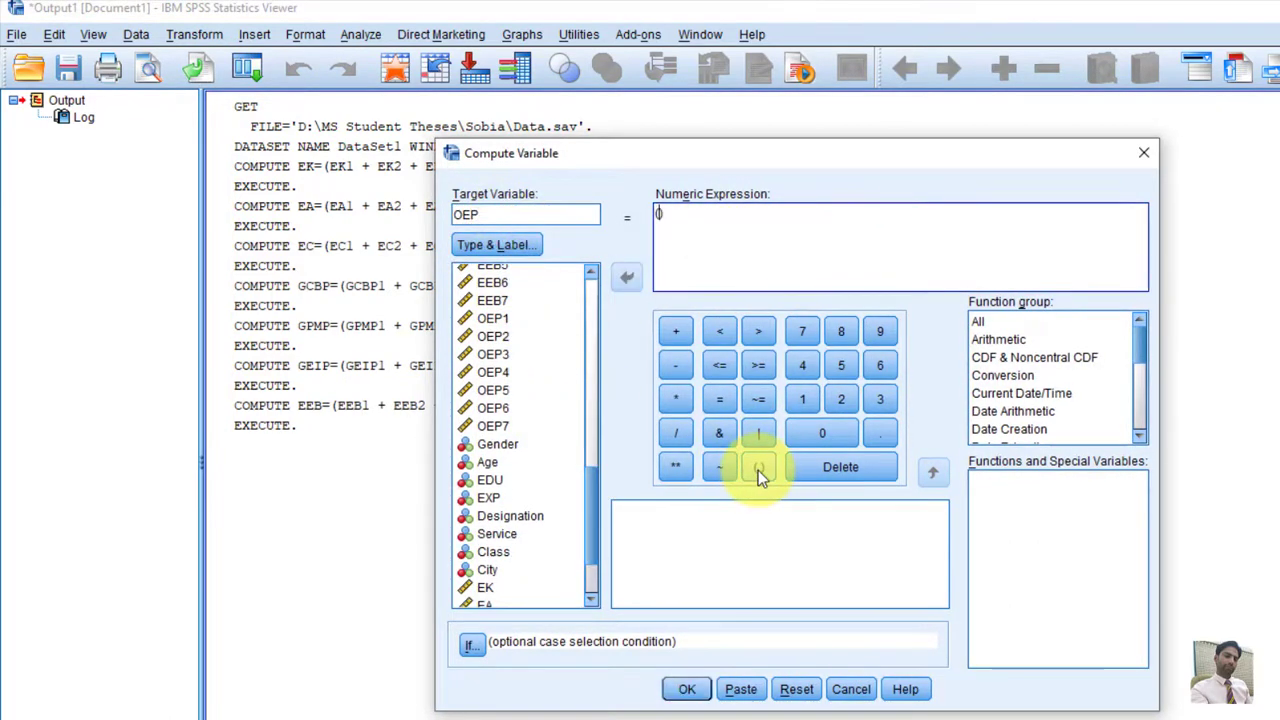
# Enter the sum of OEP1, OEP2, OEP3 and OEP4 inside the parentheses of the expression.
pyautogui.doubleClick(492, 318)
pyautogui.click(684, 331)
pyautogui.click(508, 337)
pyautogui.click(624, 279)
pyautogui.click(678, 331)
pyautogui.click(508, 355)
pyautogui.click(624, 278)
pyautogui.click(678, 331)
pyautogui.click(510, 372)
pyautogui.click(626, 277)
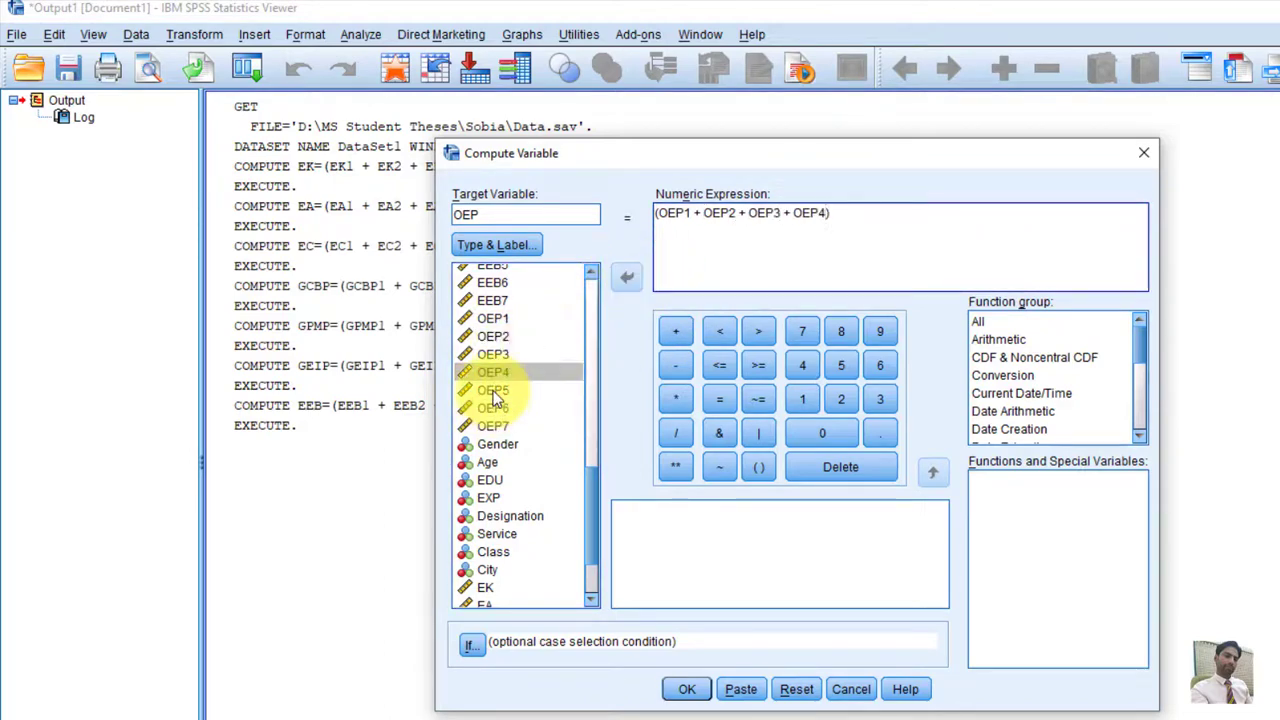
# Add OEP5, OEP6 and OEP7 to the sum inside the parentheses.
pyautogui.click(676, 333)
pyautogui.click(480, 390)
pyautogui.click(626, 277)
pyautogui.click(676, 331)
pyautogui.click(492, 408)
pyautogui.click(626, 277)
pyautogui.click(676, 331)
pyautogui.click(495, 427)
pyautogui.click(626, 277)
# Divide the sum of the OEP items by 7 and compute OEP.
pyautogui.click(971, 212)
pyautogui.click(676, 432)
pyautogui.click(802, 331)
pyautogui.click(687, 689)
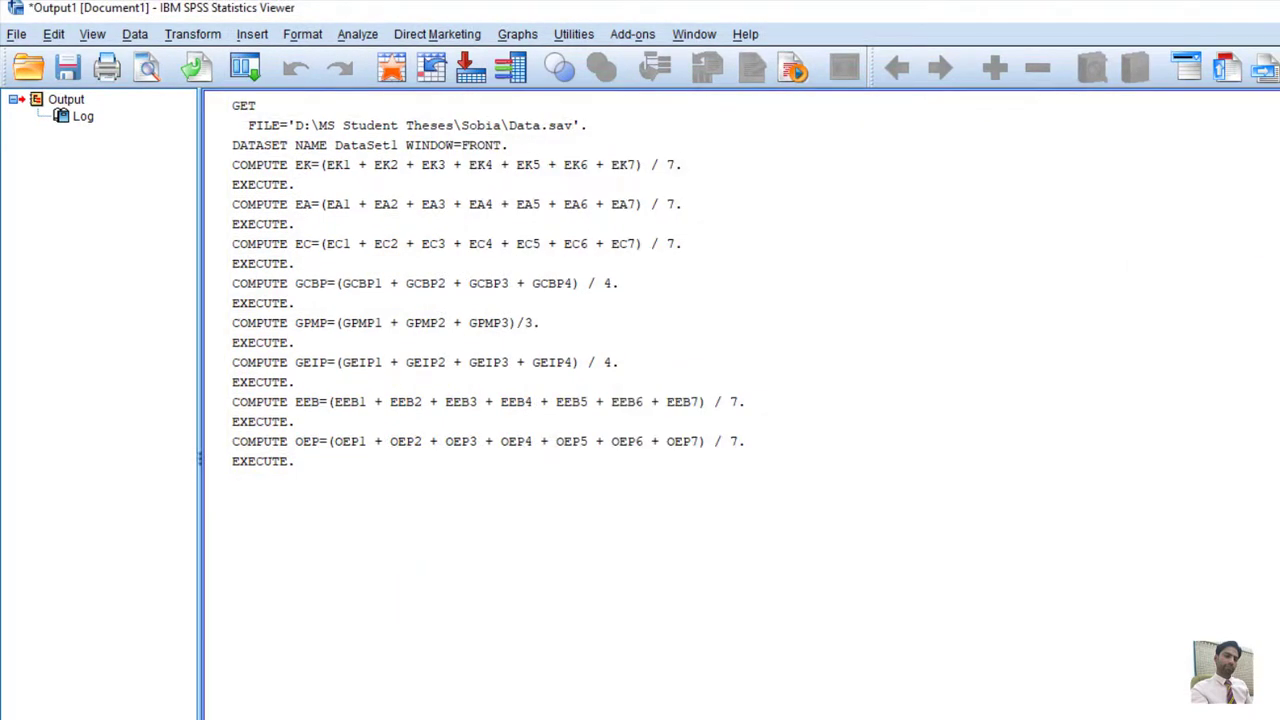
# Return to the data editor and examine the computed variable columns from EK to OEP at the end of the dataset.
pyautogui.click(558, 718)
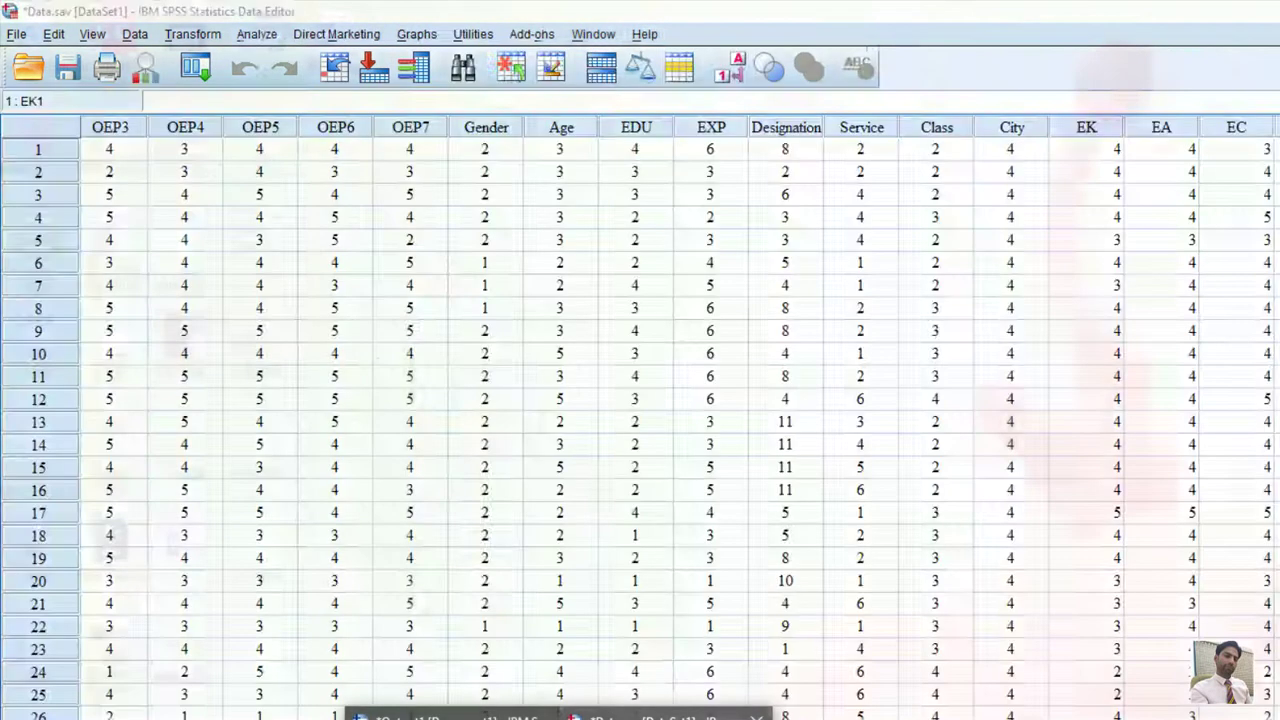
pyautogui.click(666, 717)
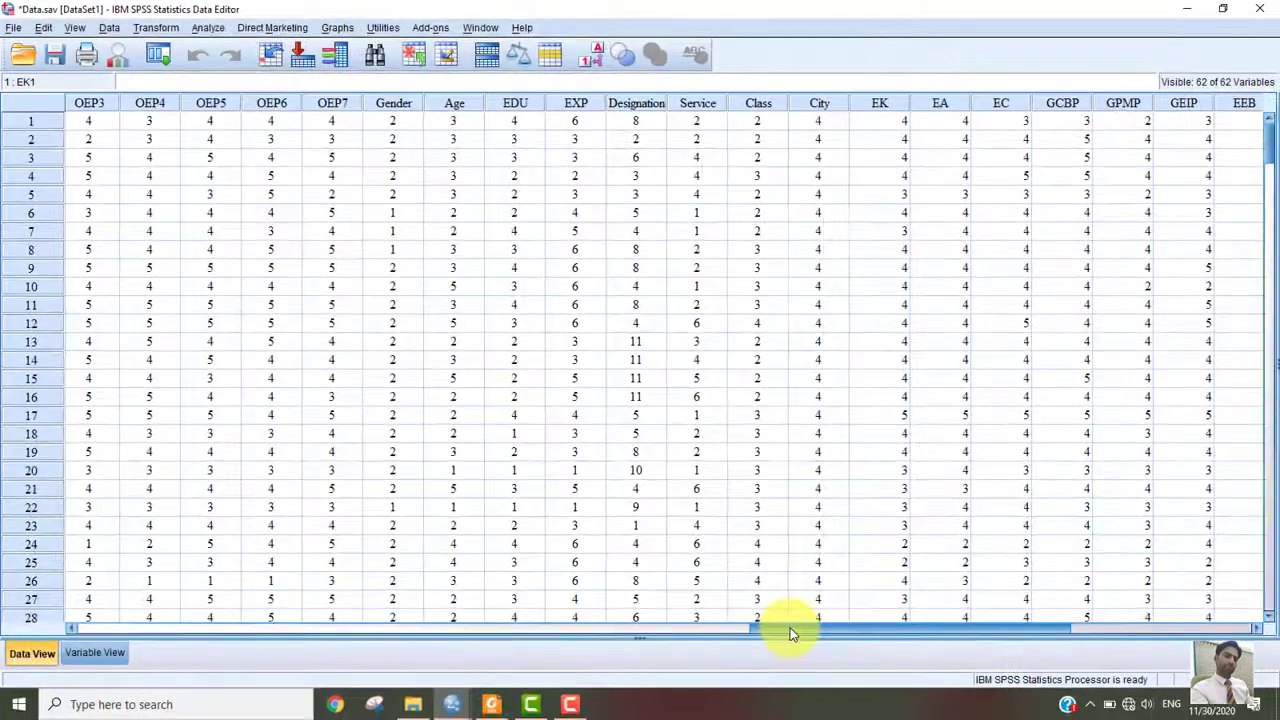
pyautogui.moveTo(803, 645); pyautogui.dragTo(864, 651)
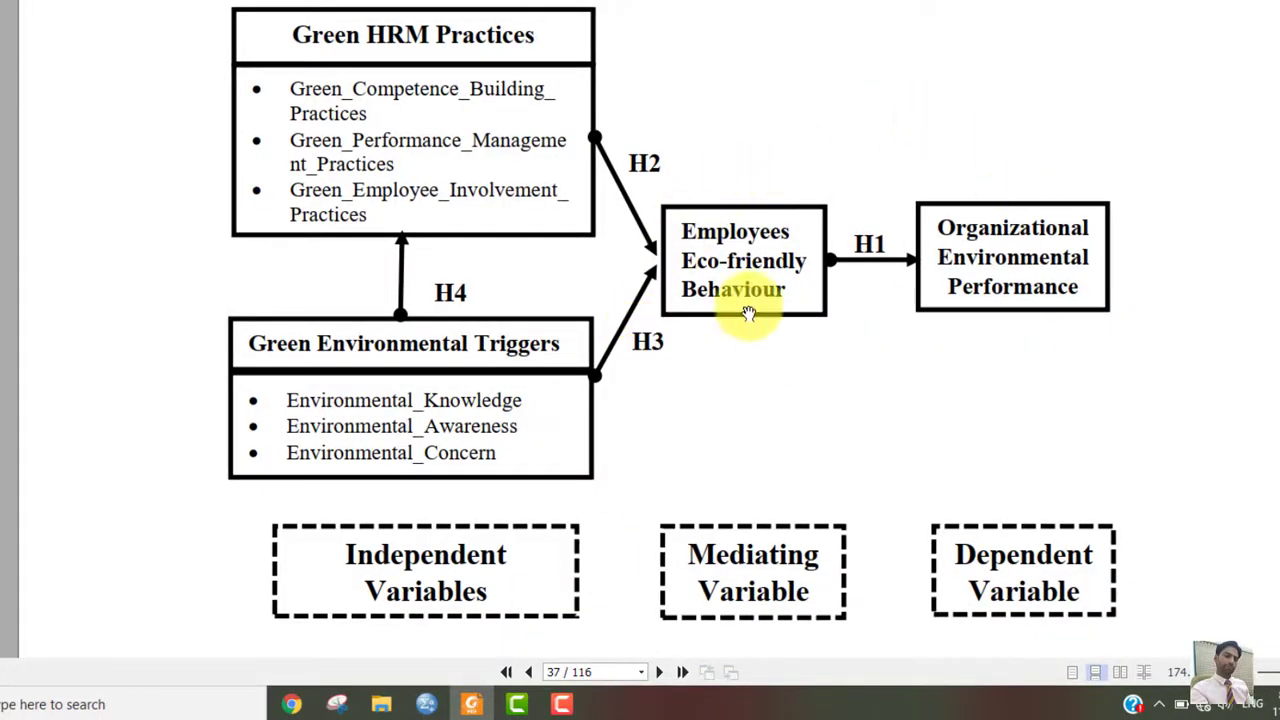
pyautogui.moveTo(428, 700)
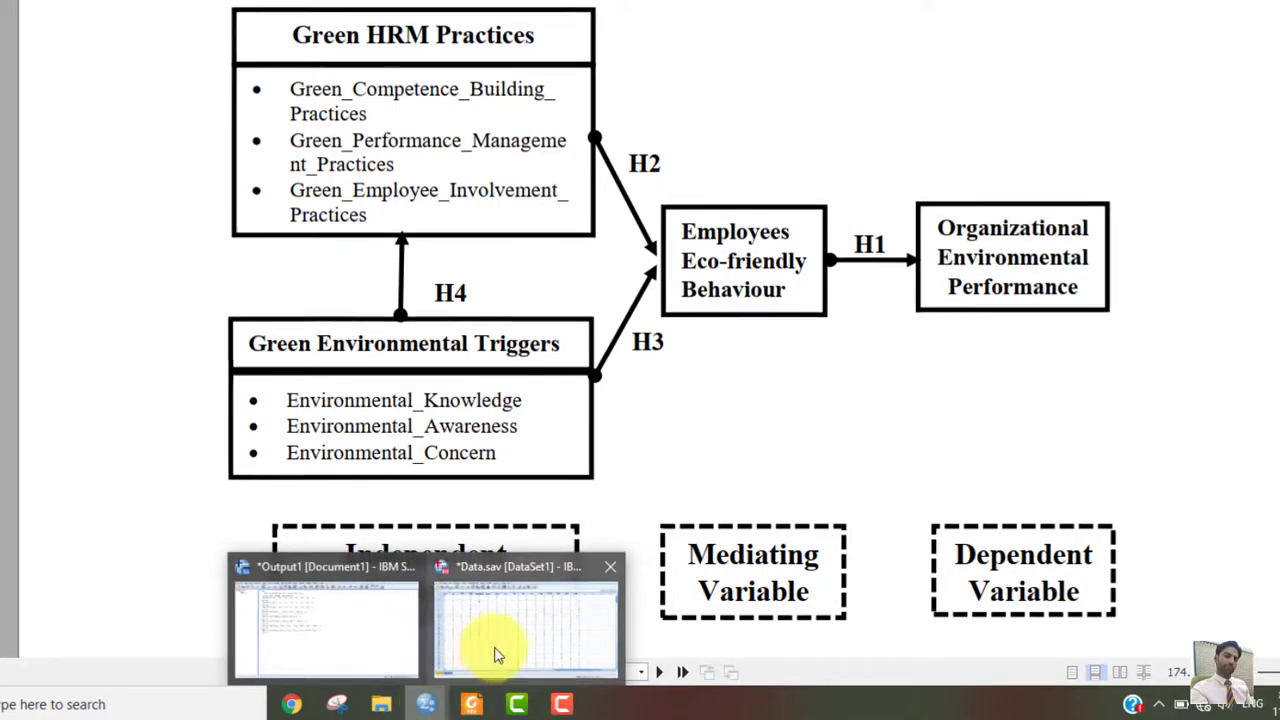
pyautogui.click(491, 651)
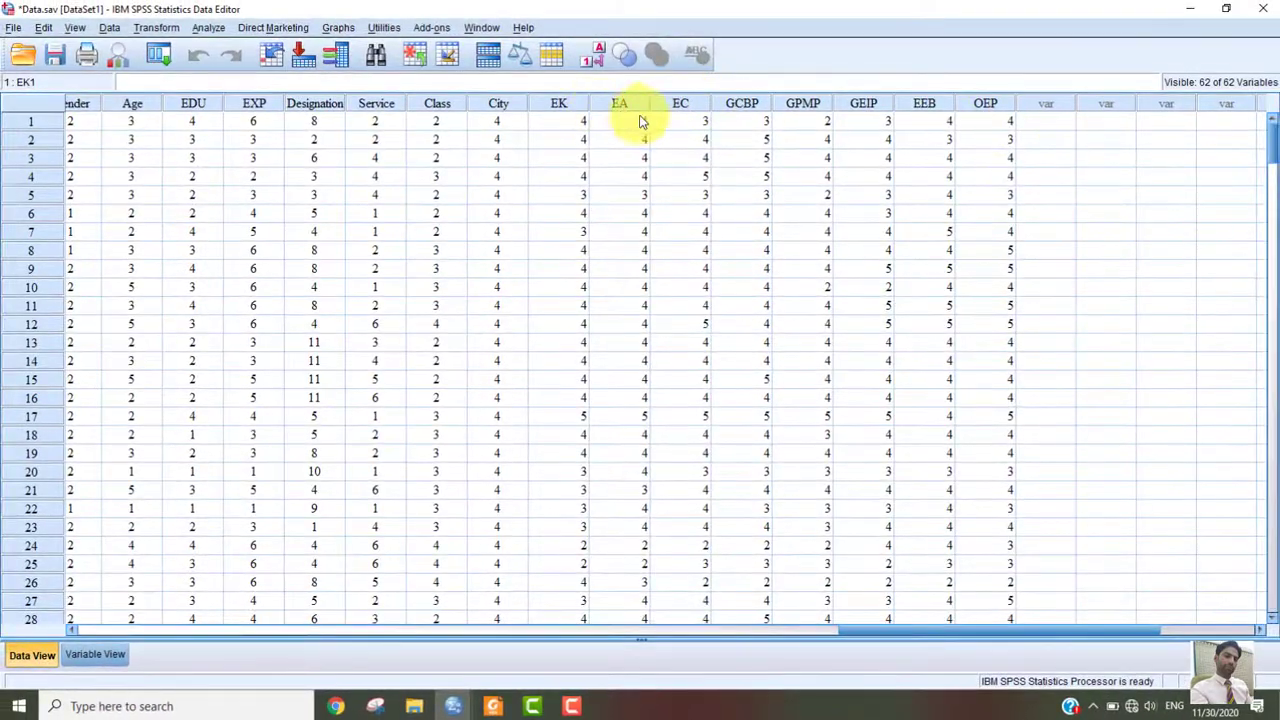